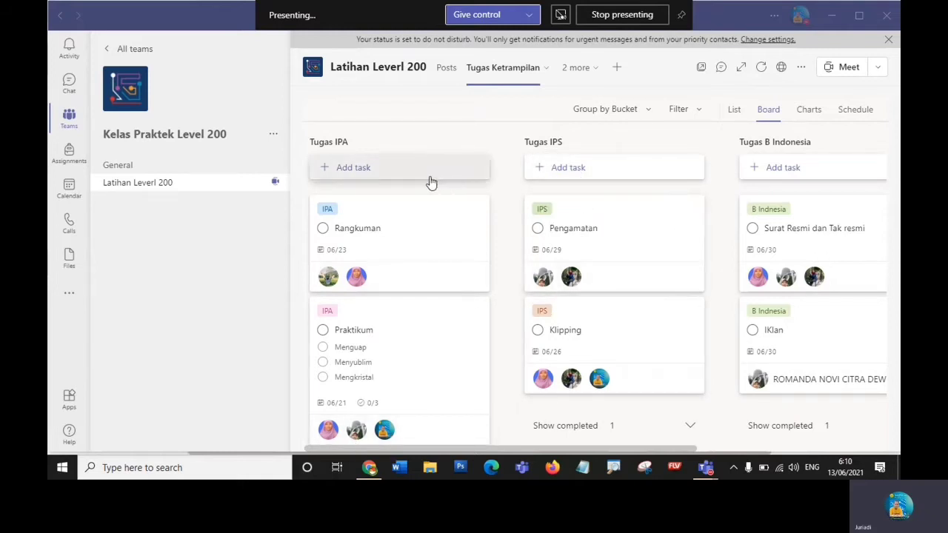
- Switch to Planner in the browser and search the full list of Office 365 apps for planner
left_click(370, 469)
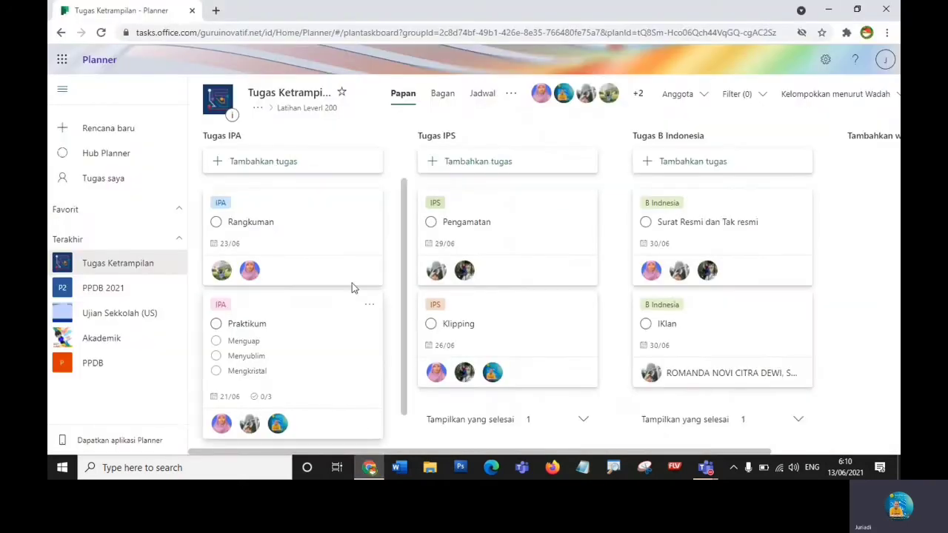
left_click(64, 62)
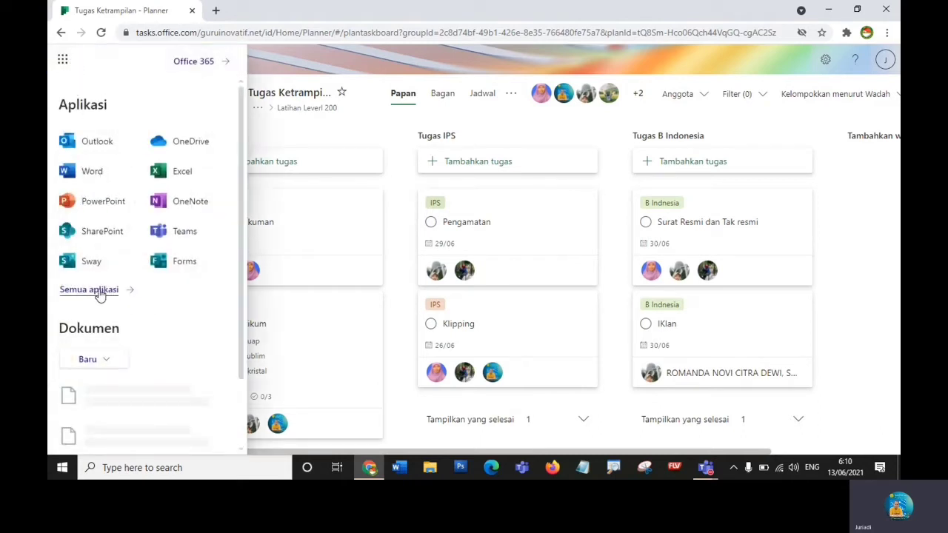
left_click(98, 291)
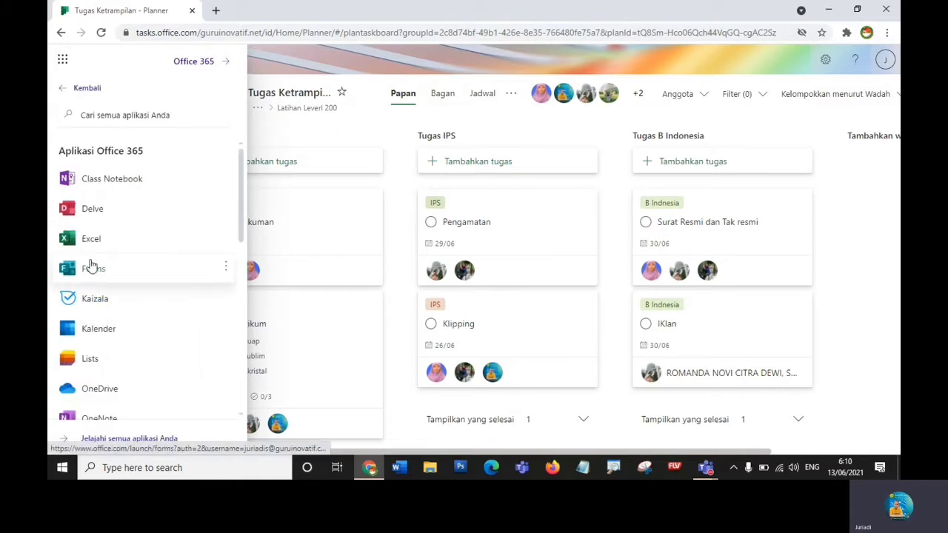
scroll(234, 285, "down", 3)
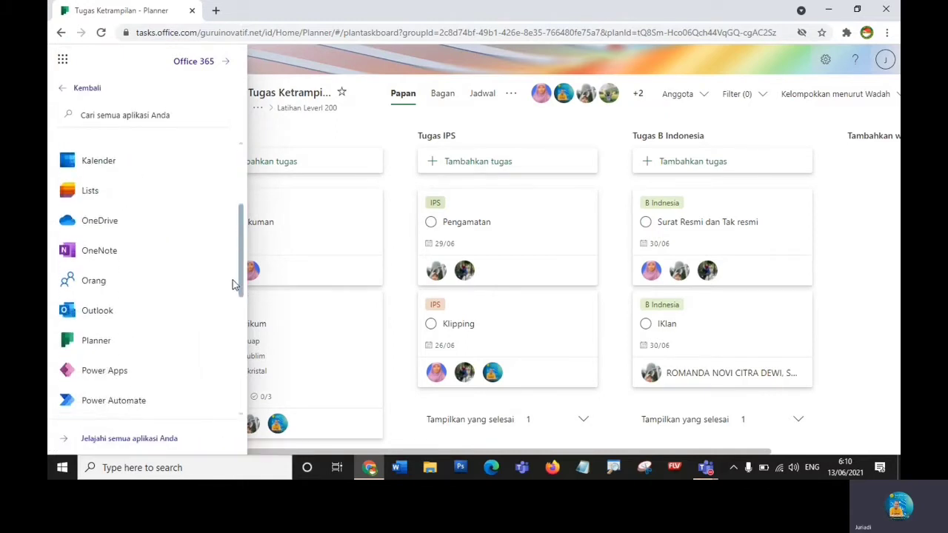
scroll(234, 289, "down", 2)
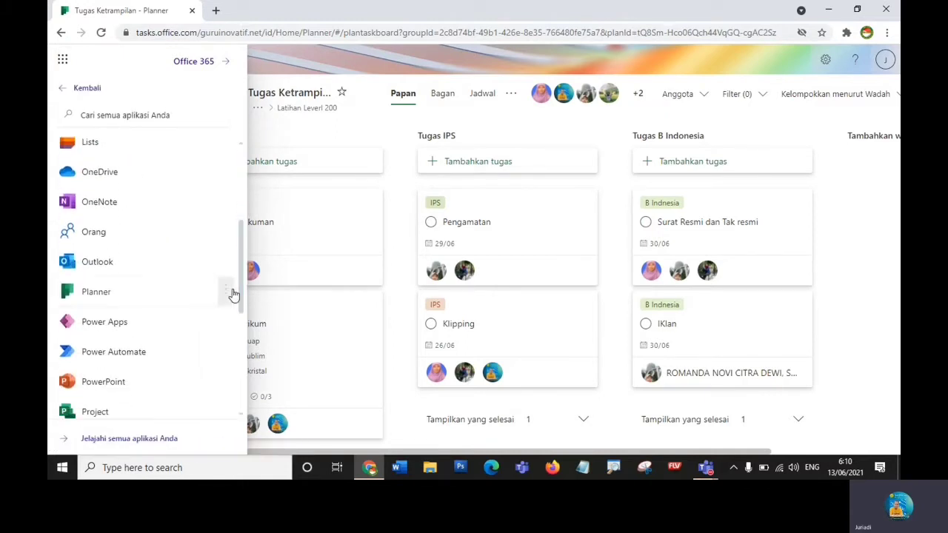
left_click(132, 120)
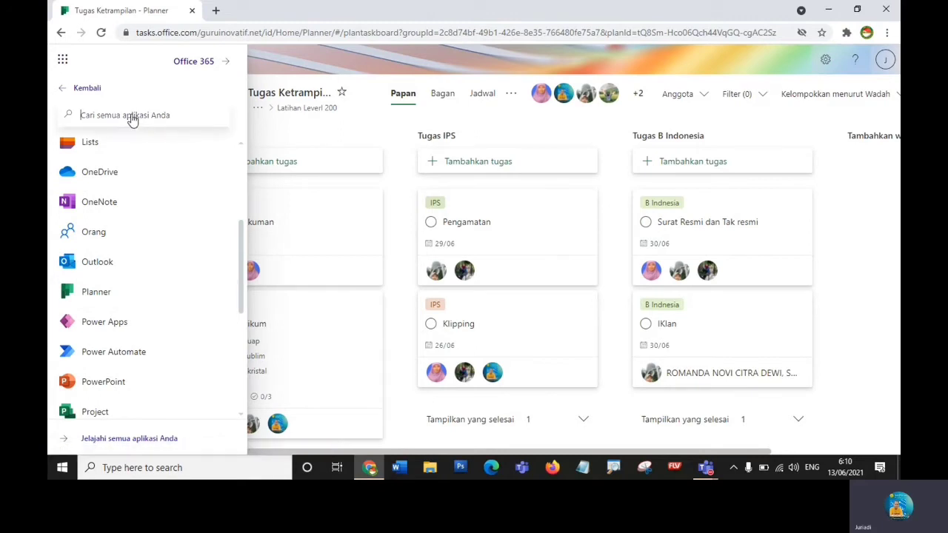
type("planner")
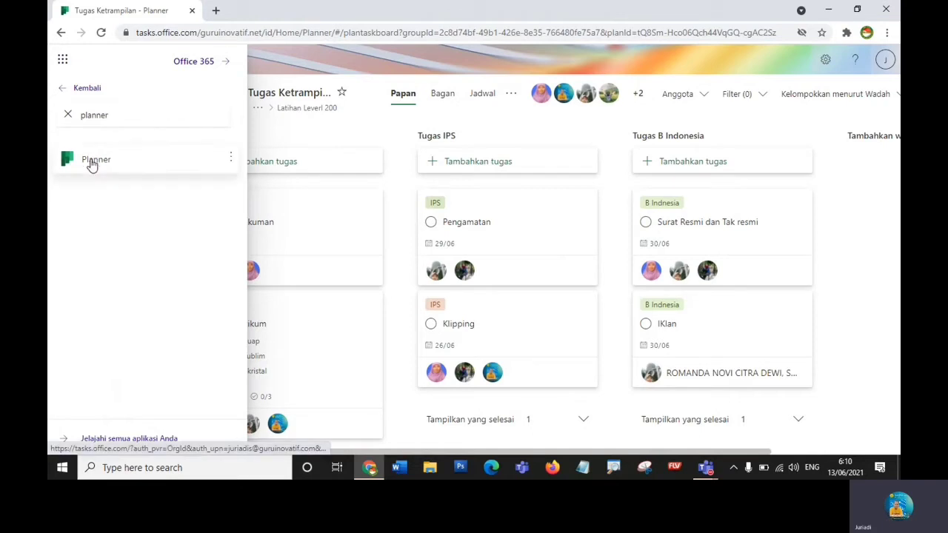
left_click(367, 88)
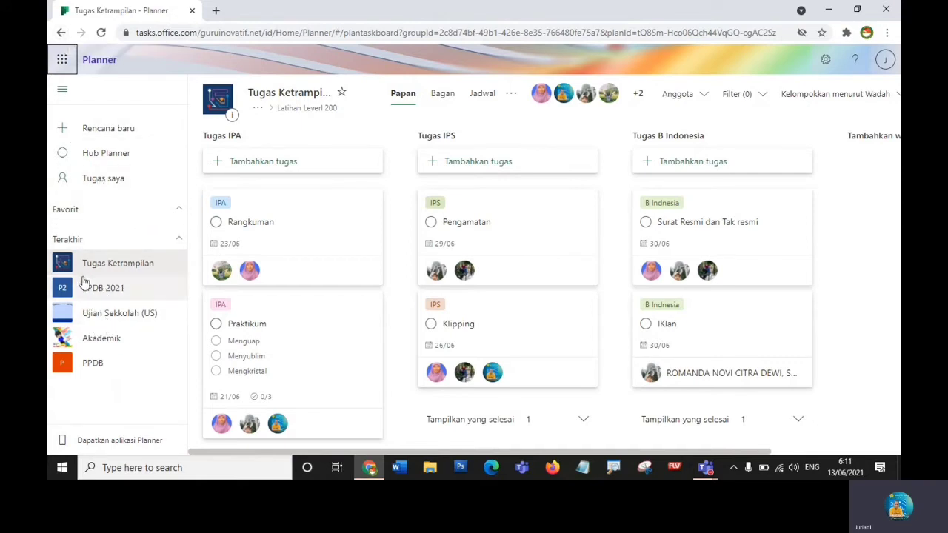
- Return to the Planner hub and open the Tugas Ketrampilan plan from the recent plans
left_click(61, 32)
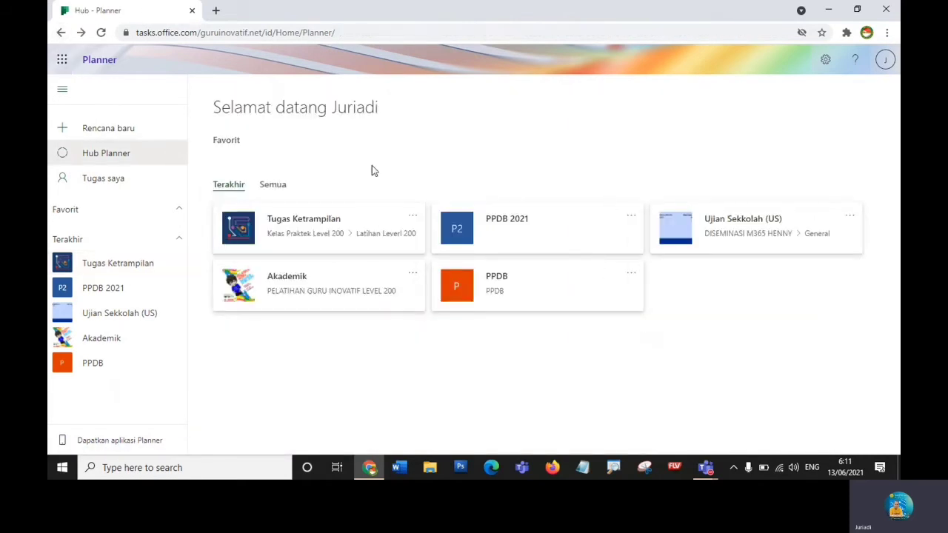
left_click(312, 237)
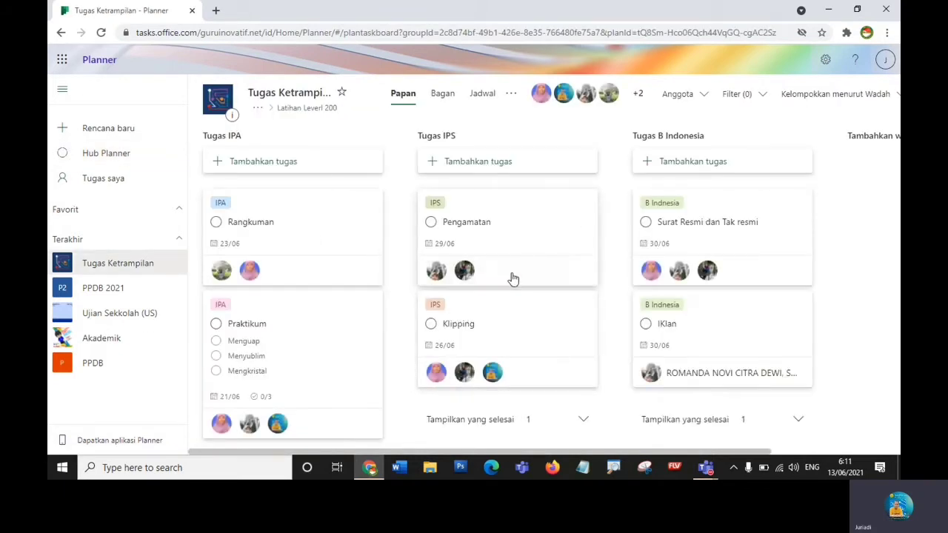
- Switch to the Teams channel window, search its apps for planner and add Tasks by Planner and To Do
left_click(706, 472)
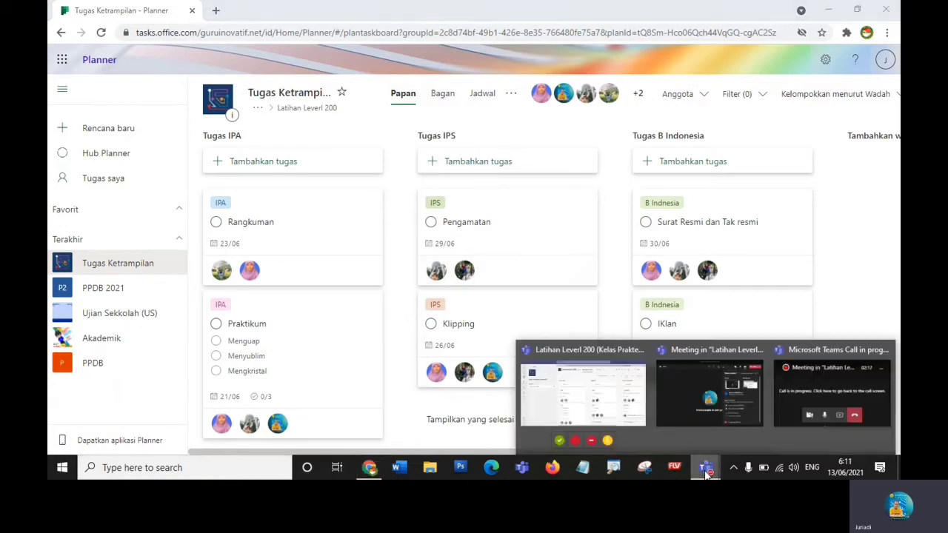
left_click(606, 404)
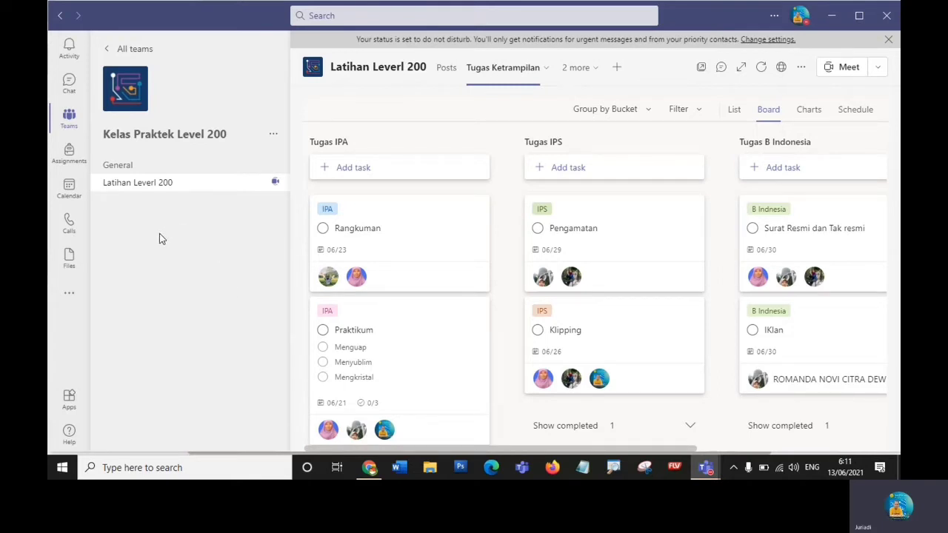
left_click(69, 295)
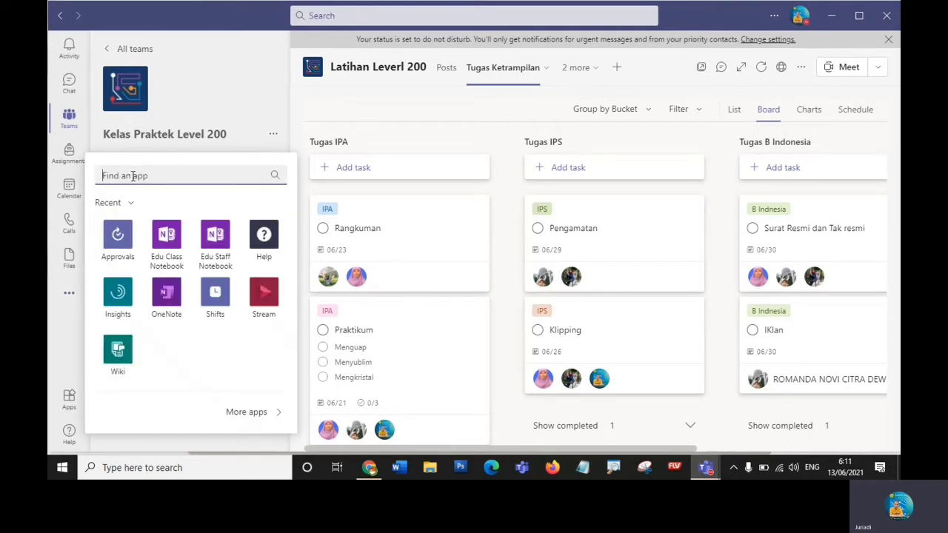
type("plsnner")
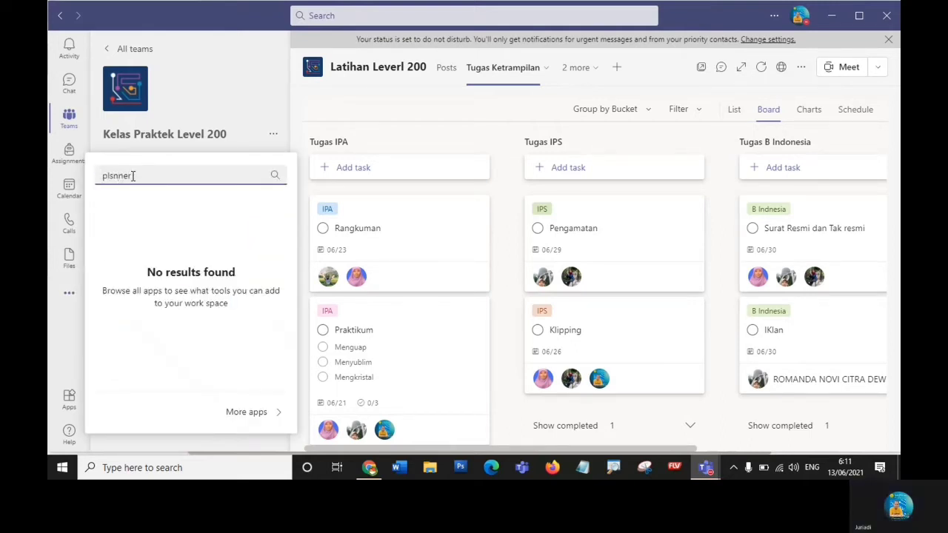
key("BackSpace")
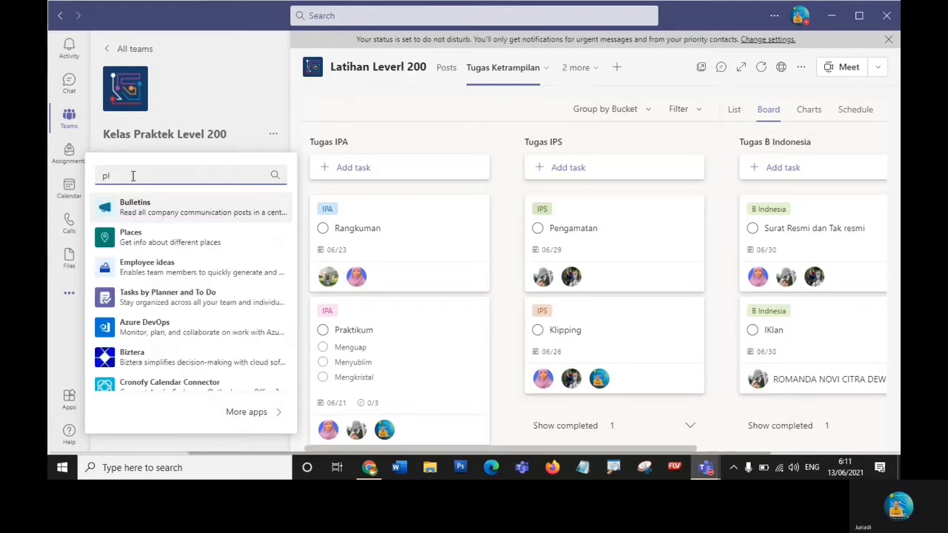
type("anner")
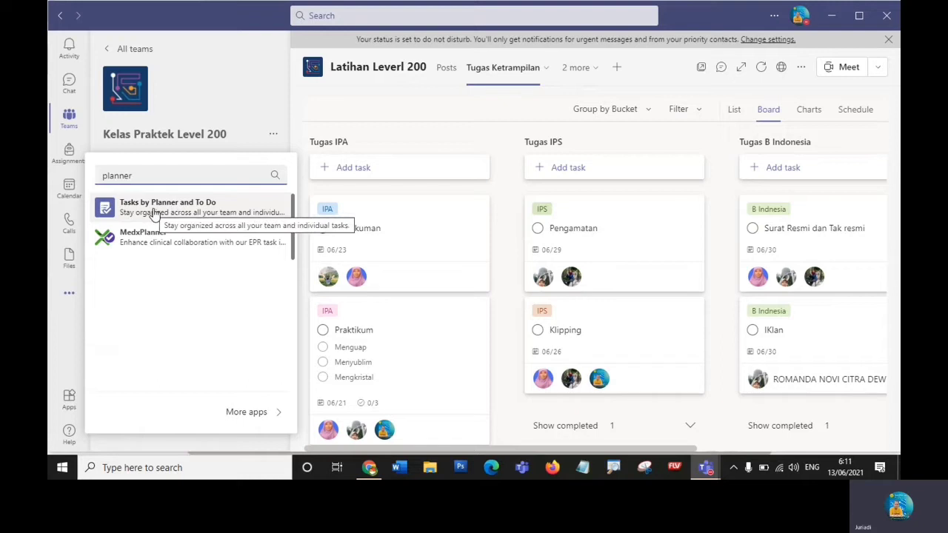
left_click(155, 214)
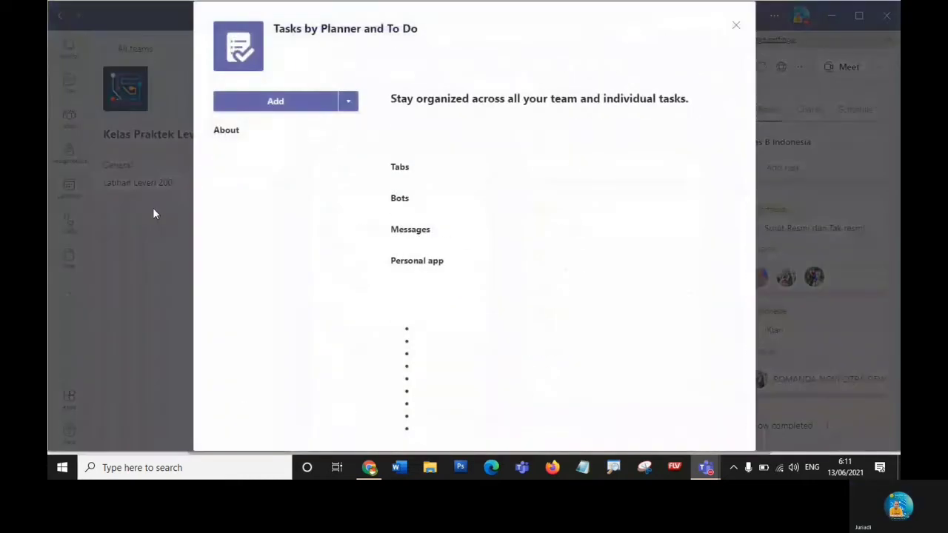
left_click(272, 104)
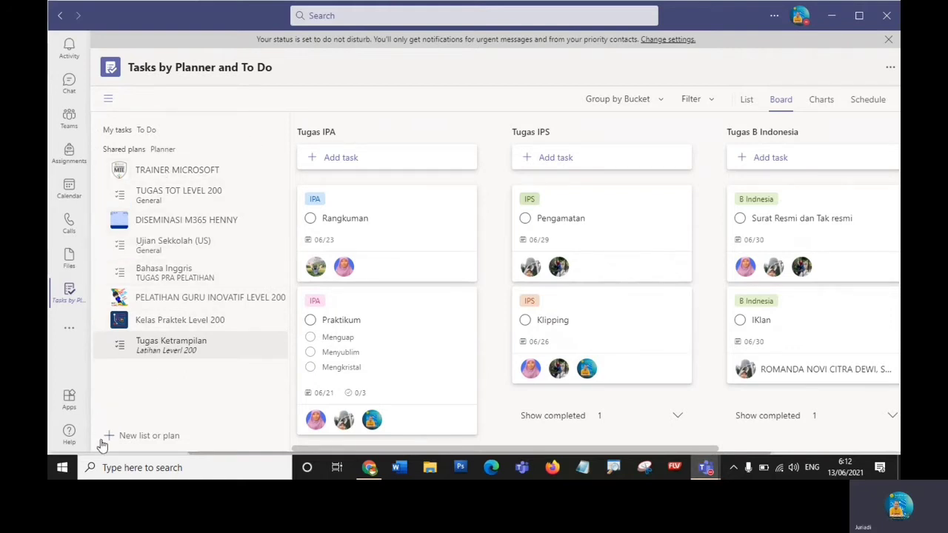
- Start a new list or plan and name it Kegiatan Sekolah
left_click(146, 439)
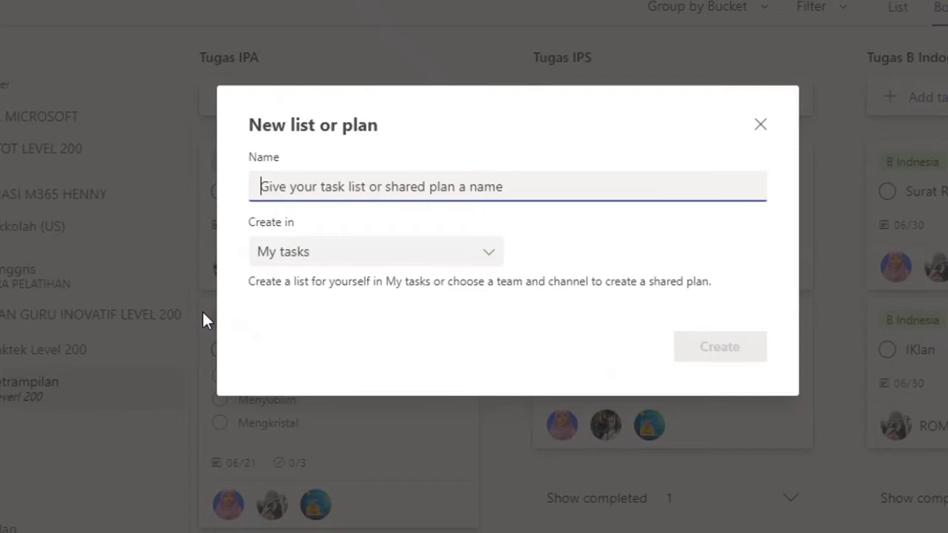
type("Ke")
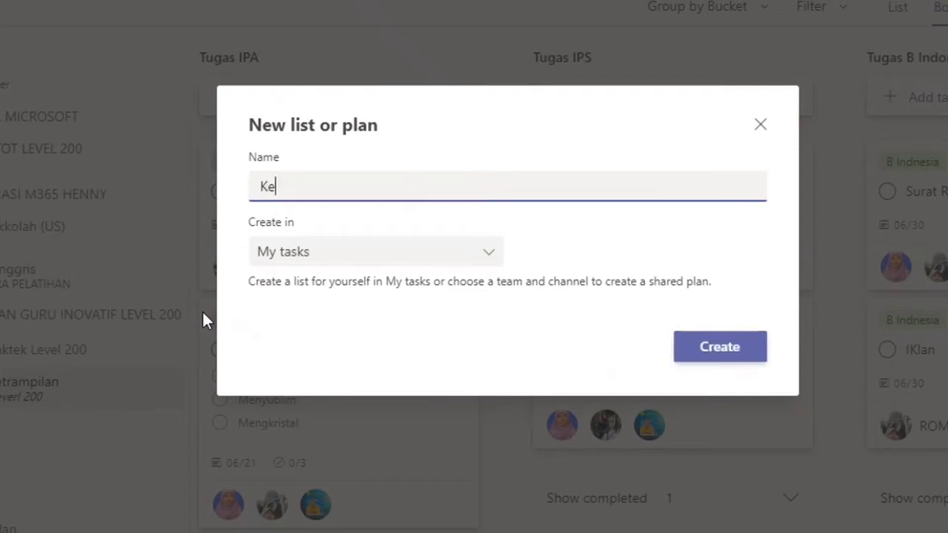
type("giatan Akhir dan")
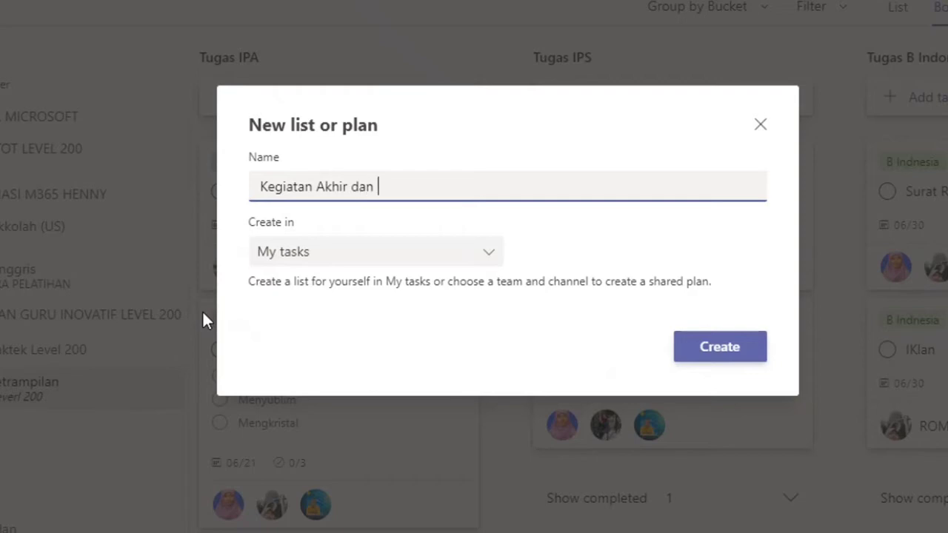
key("BackSpace")
key("BackSpace")
key("BackSpace")
key("BackSpace")
key("BackSpace")
key("BackSpace")
key("BackSpace")
key("BackSpace")
key("BackSpace")
key("BackSpace")
key("BackSpace")
key("BackSpace")
key("BackSpace")
key("BackSpace")
key("BackSpace")
type("Sekolah")
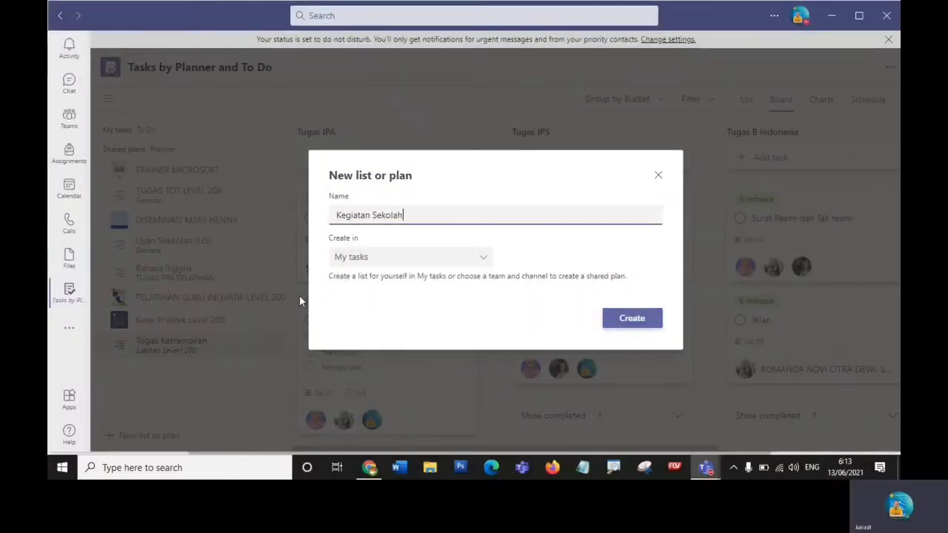
- Create the plan in the Kelas Praktek Level 200 team under the Latihan Leverl 200 channel
left_click(483, 260)
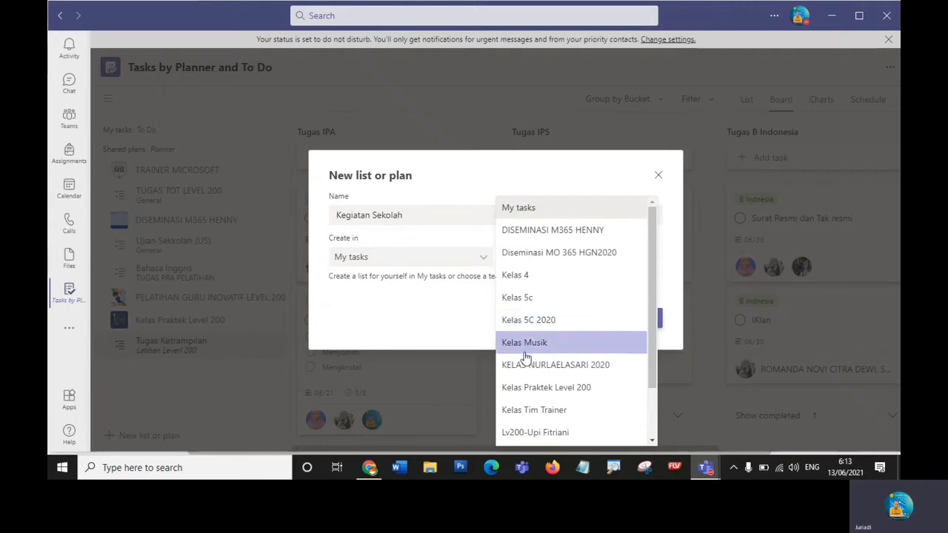
left_click(552, 391)
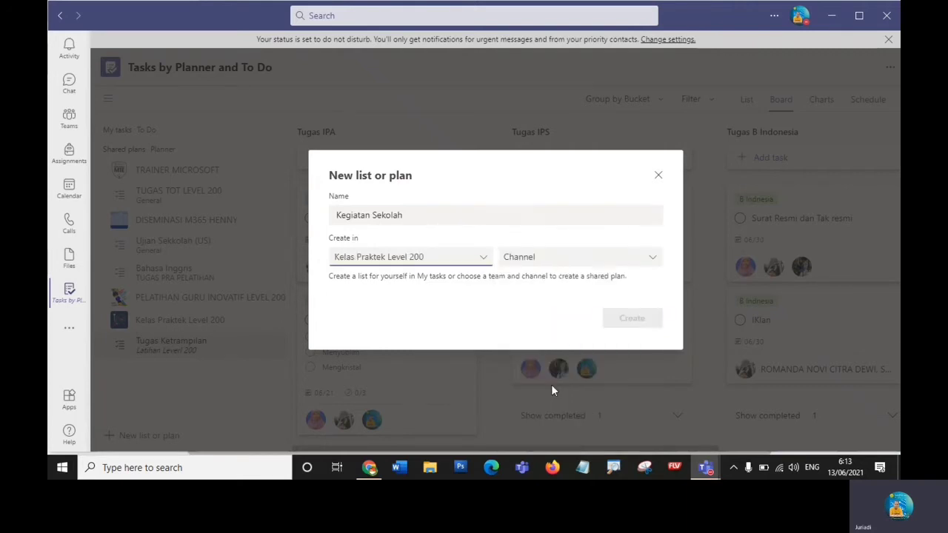
left_click(651, 261)
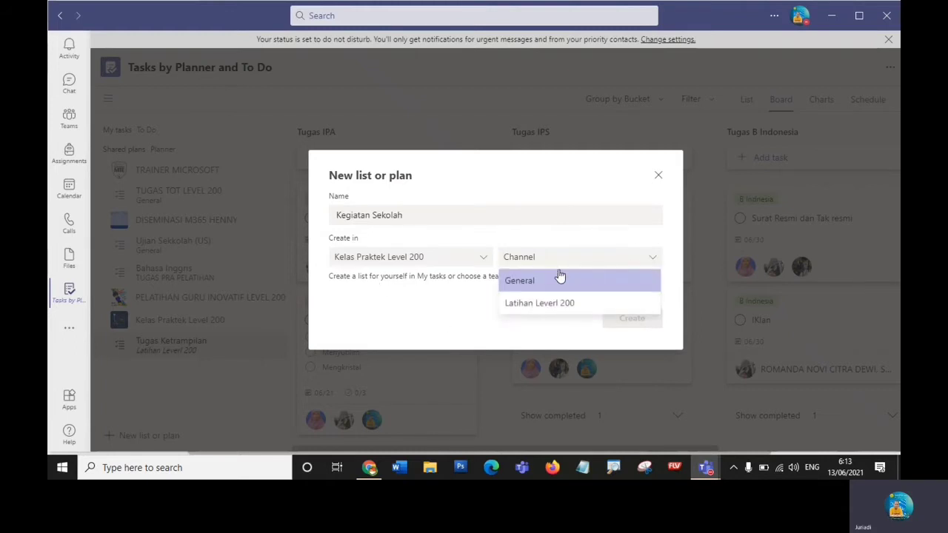
left_click(532, 305)
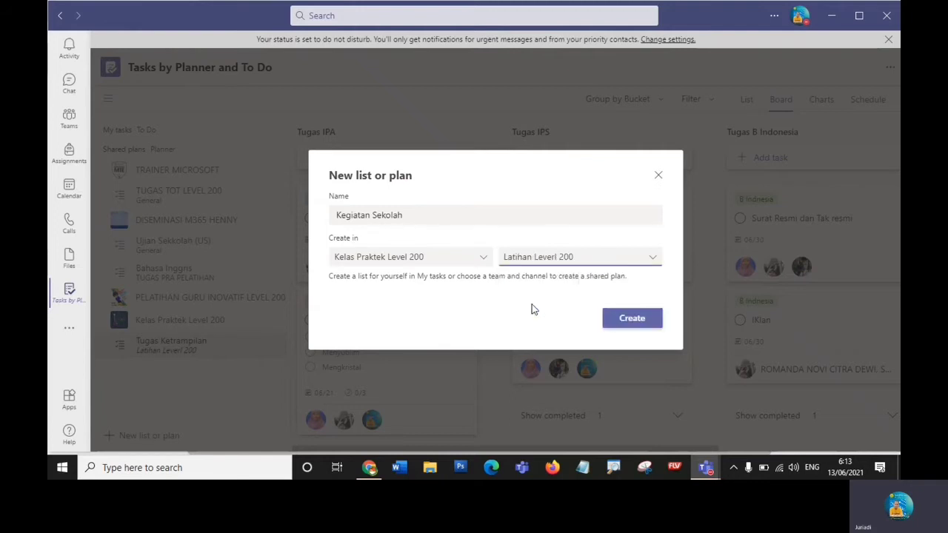
left_click(625, 324)
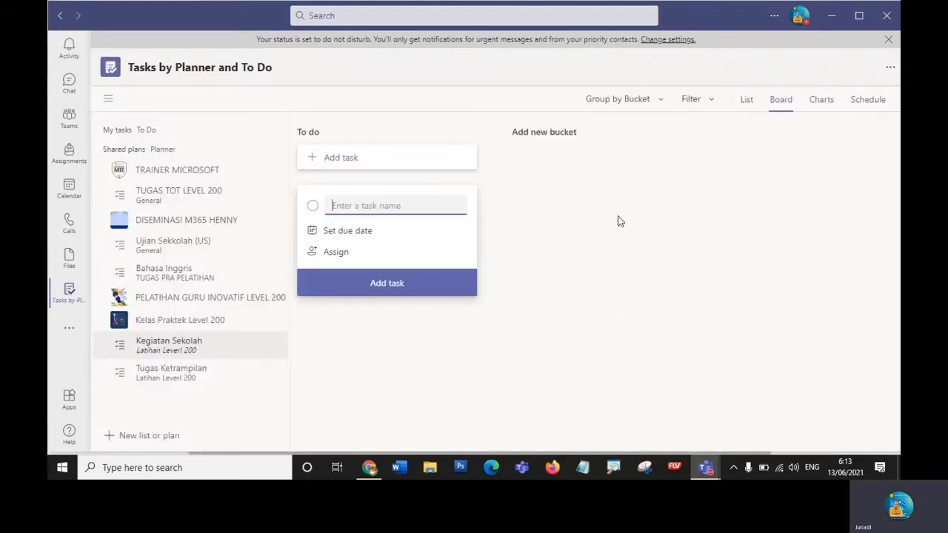
- Dismiss the blank task card and rename the To do bucket to PPDB
left_click(574, 322)
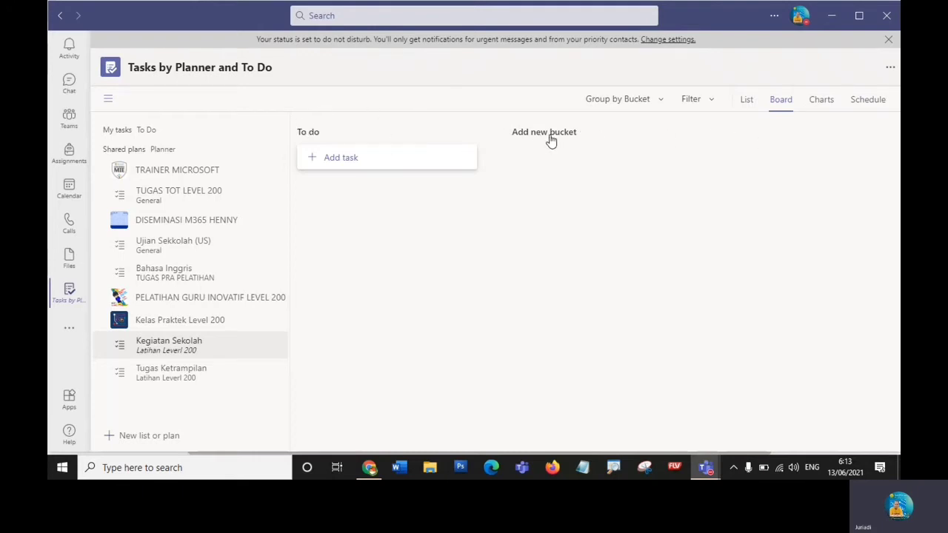
left_click(312, 132)
key("BackSpace")
key("BackSpace")
key("BackSpace")
key("BackSpace")
type("PPDB")
left_click(396, 229)
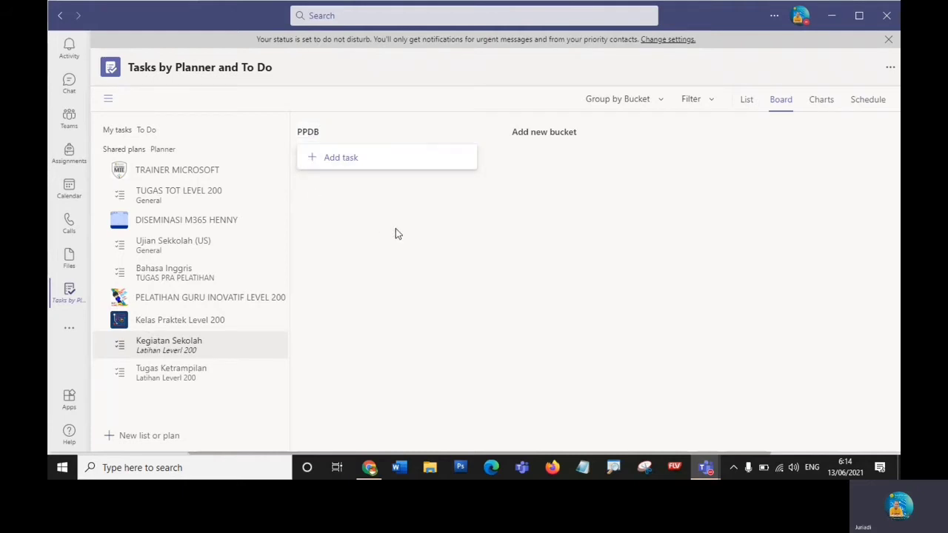
- Add two new buckets named E Raport and MOS to the Kegiatan Sekolah board
left_click(537, 136)
type("E Raport")
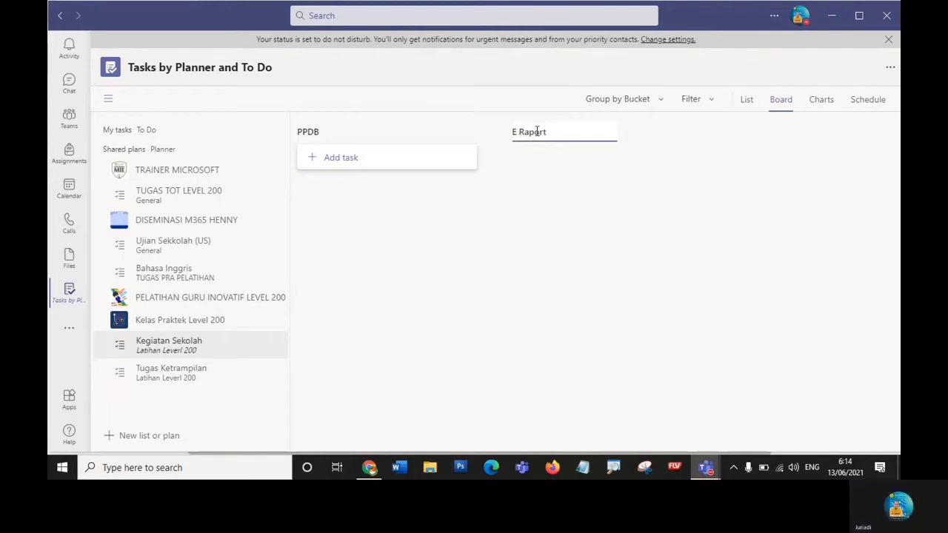
key("Return")
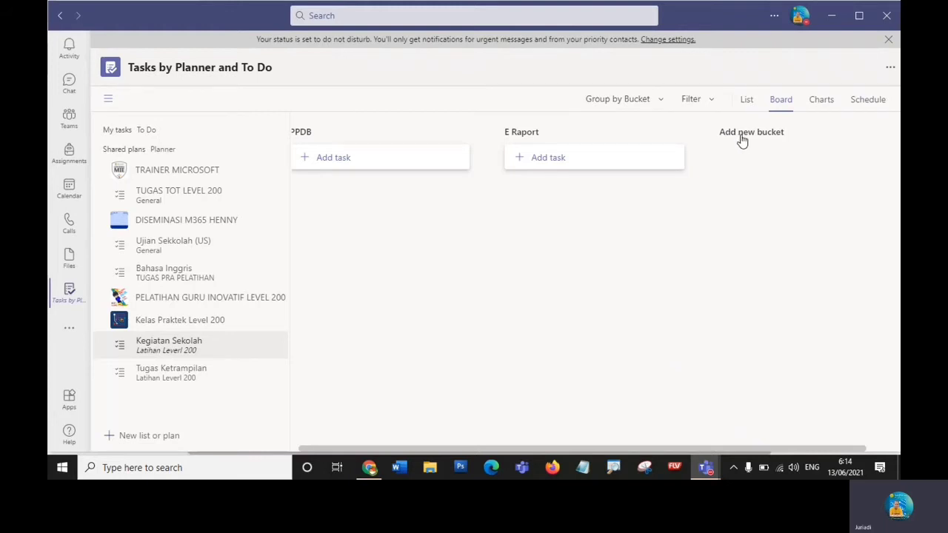
left_click(742, 137)
type("MOS")
left_click(609, 261)
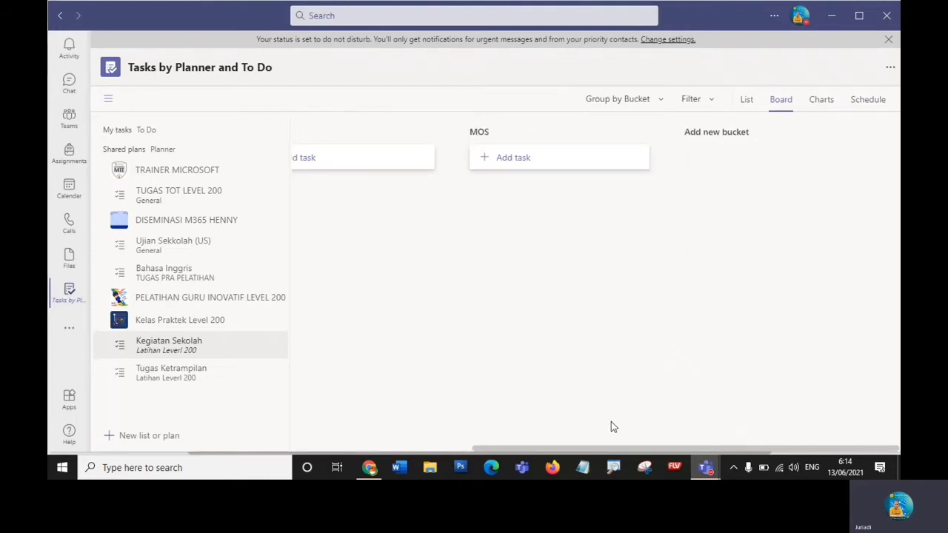
- Add a task named Rapat Persiapan to the PPDB bucket
left_click_drag(618, 450, 433, 464)
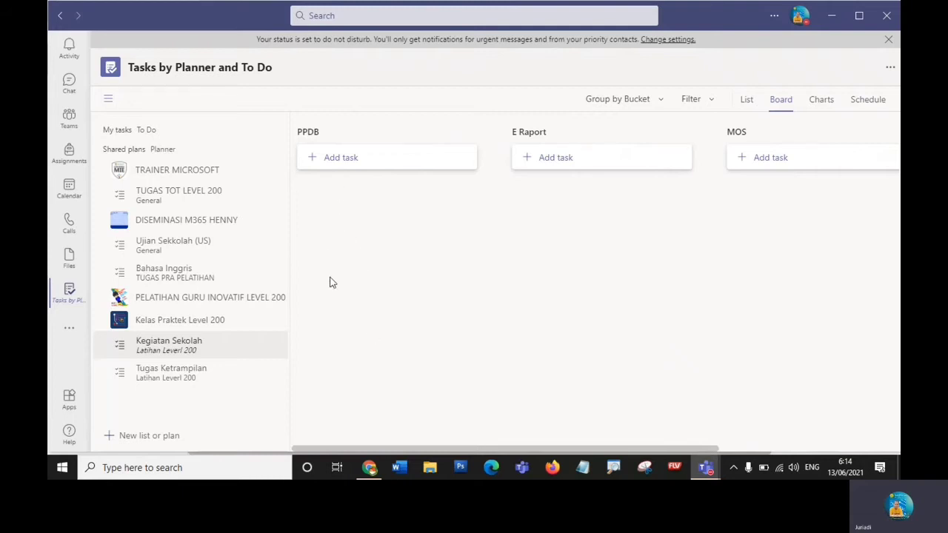
left_click(337, 163)
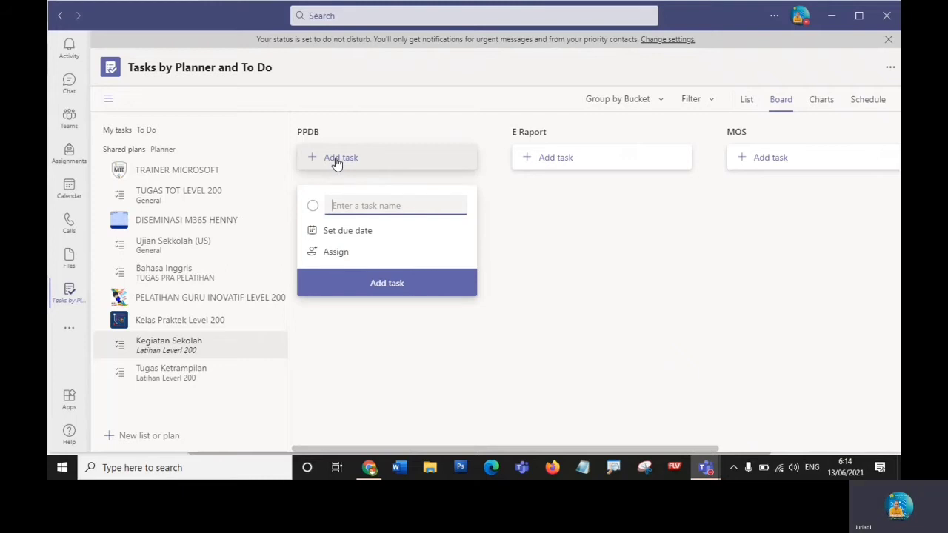
type("Rapat Persiapan")
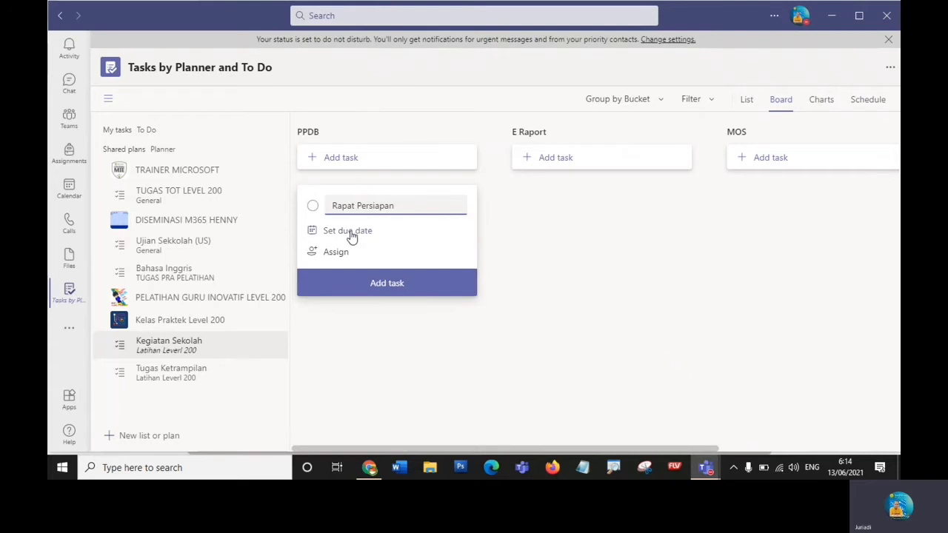
left_click(383, 287)
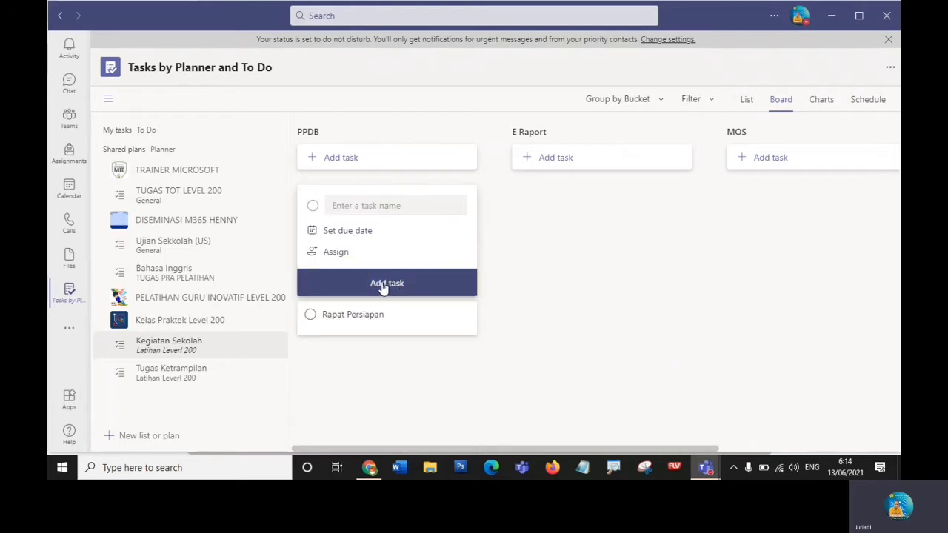
left_click(392, 386)
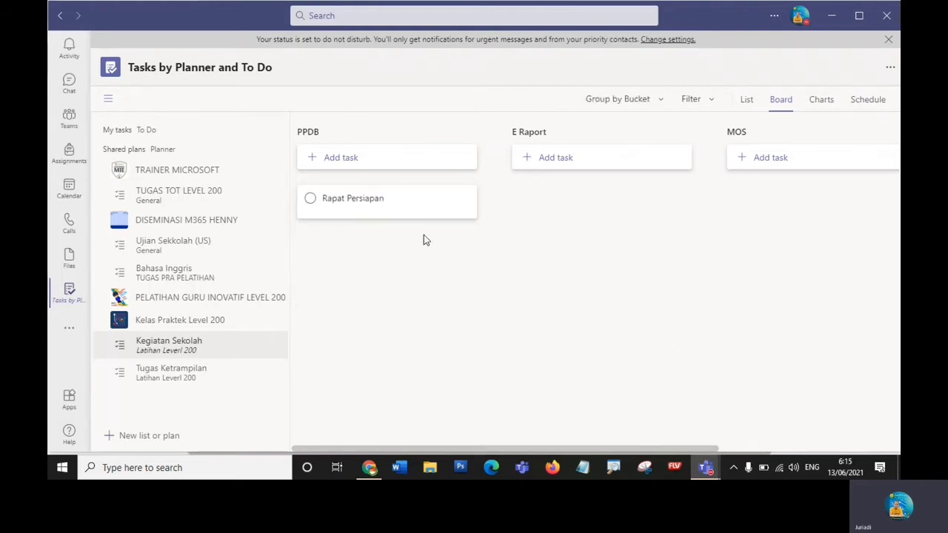
- Open the Rapat Persiapan task and assign it to the first team member in the suggestions
left_click(375, 200)
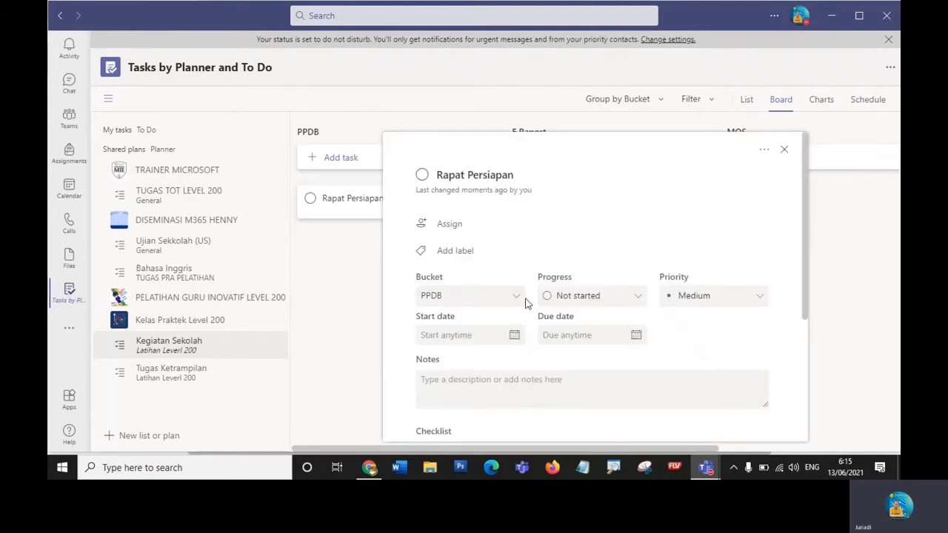
left_click(451, 227)
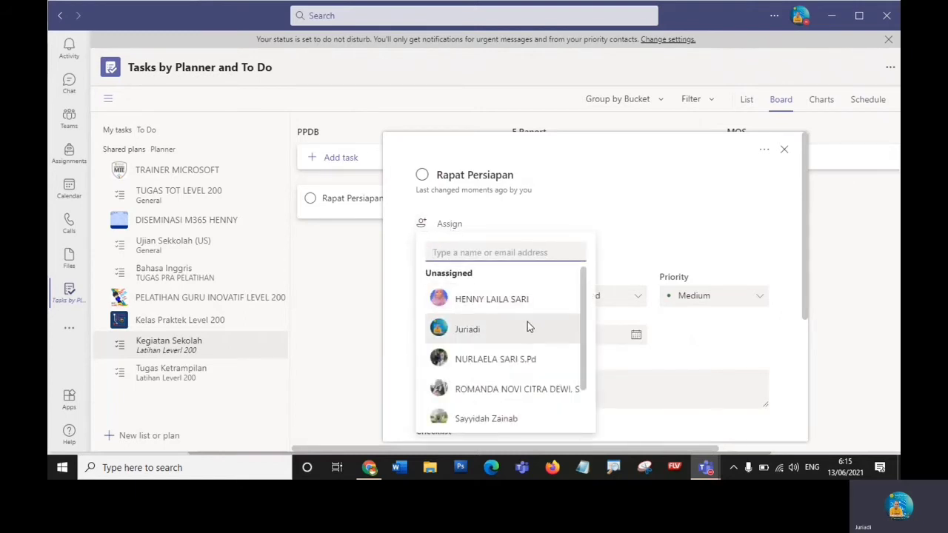
left_click(481, 302)
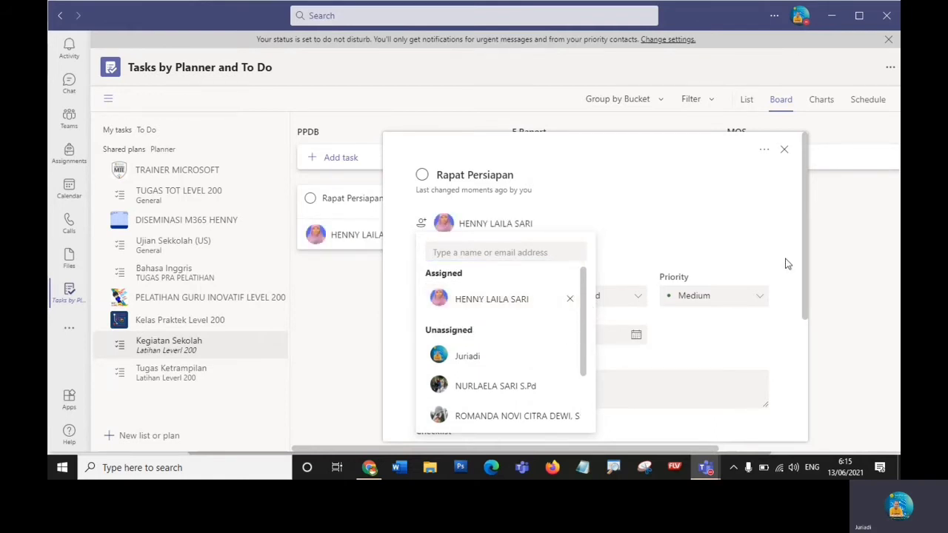
left_click(754, 252)
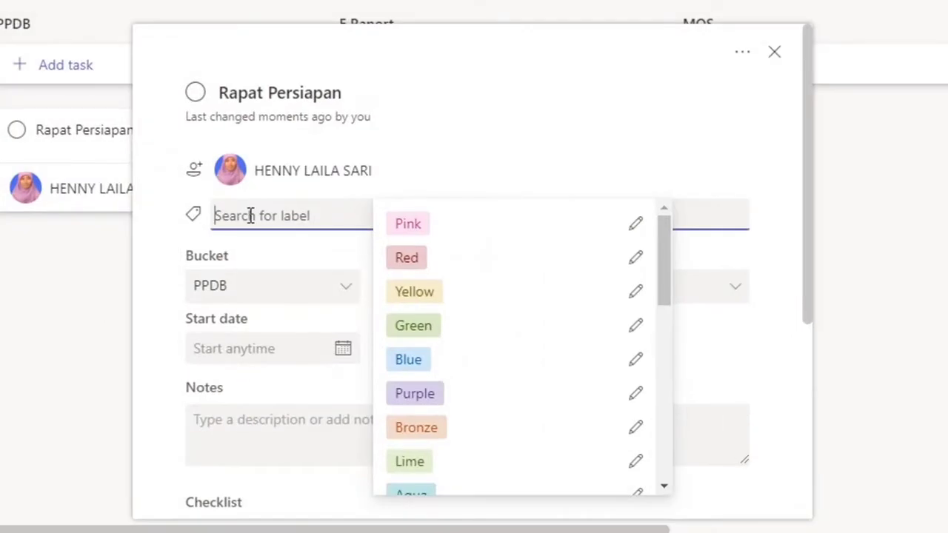
- Apply the Green label to the Rapat Persiapan task and rename that label PPDB
left_click(409, 326)
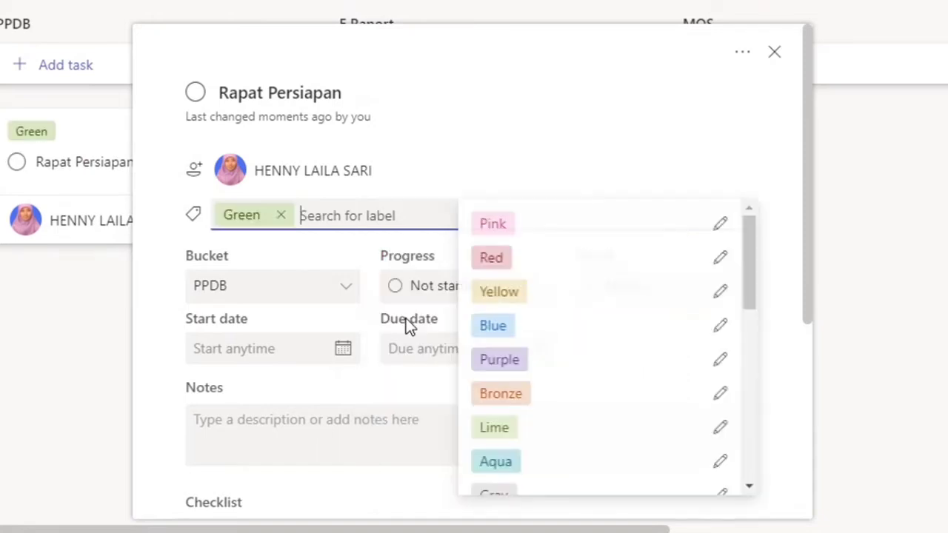
left_click(265, 214)
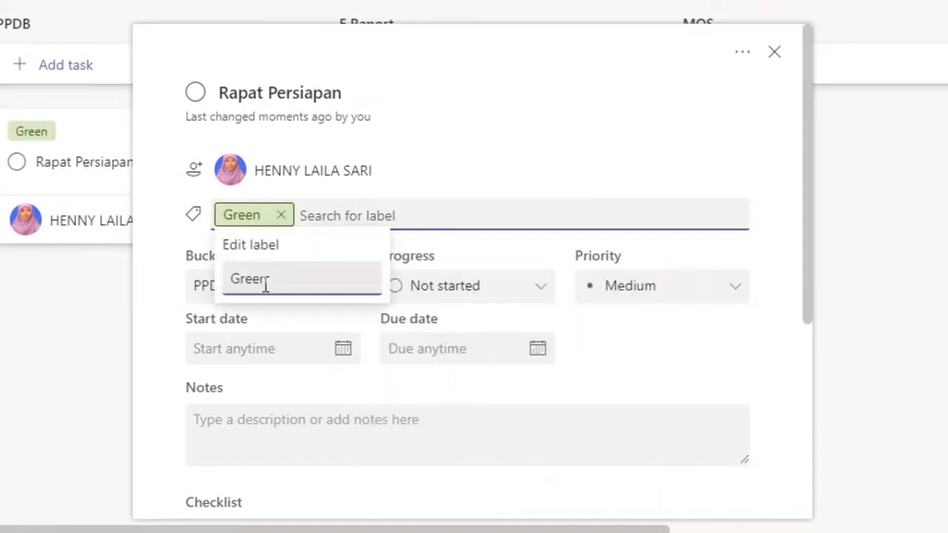
left_click(261, 213)
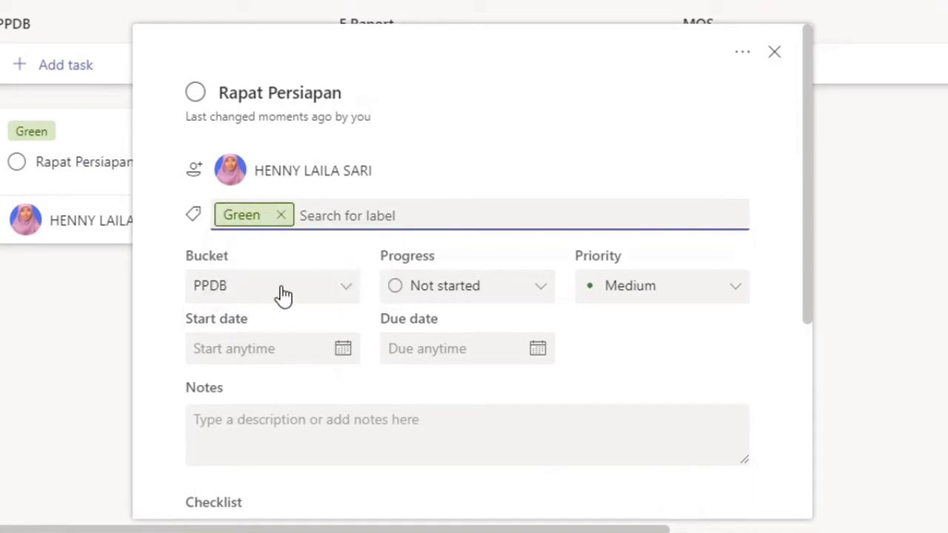
left_click(236, 214)
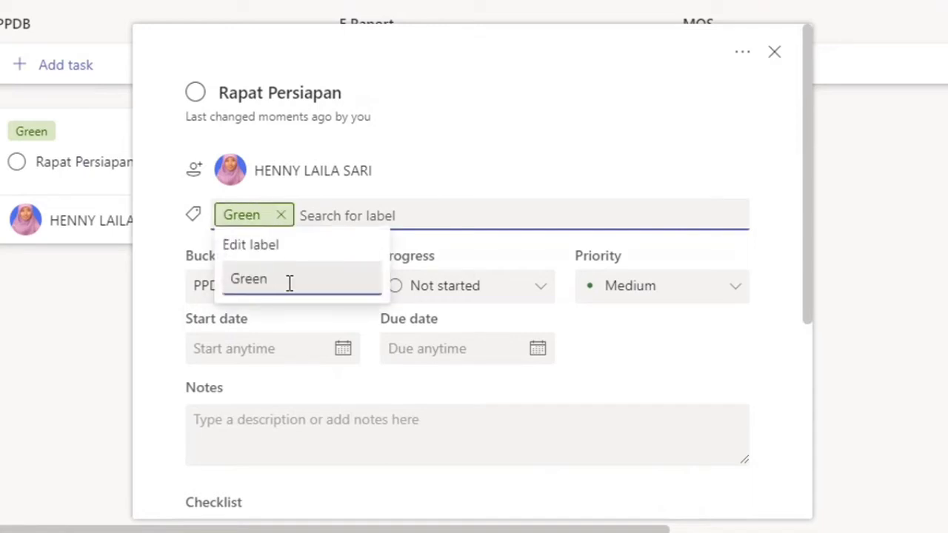
key("BackSpace")
key("BackSpace")
key("BackSpace")
key("BackSpace")
key("BackSpace")
type("PPDB")
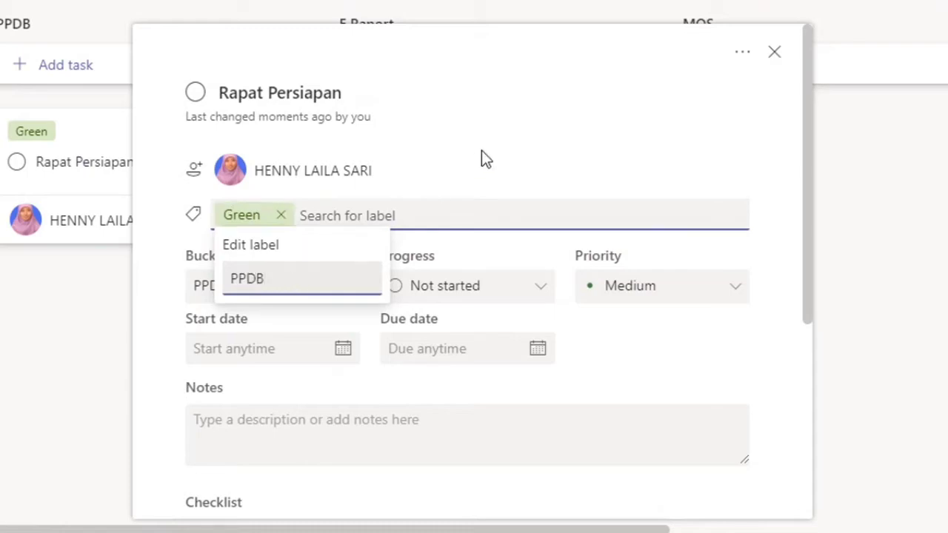
key("Return")
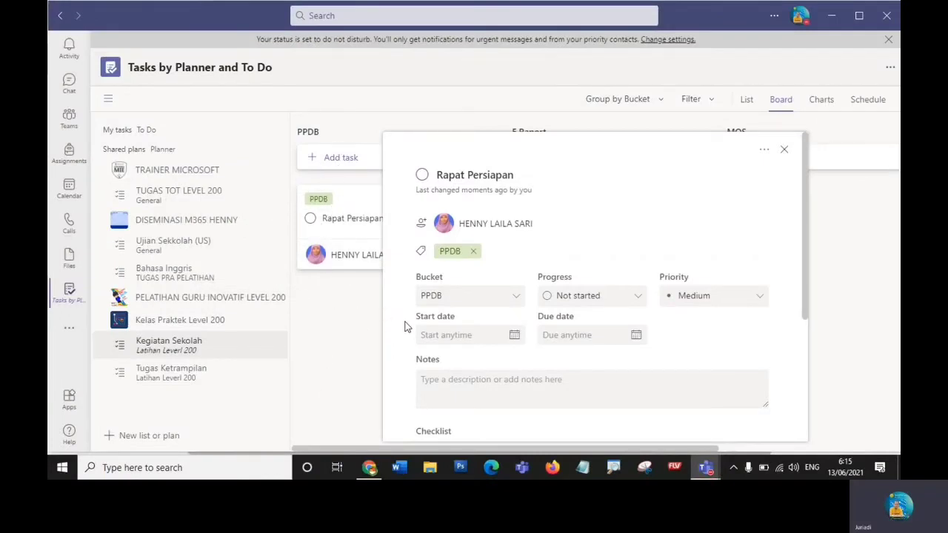
- Set the task's start and due dates to 06/14/2021 and its priority to Important
left_click(450, 335)
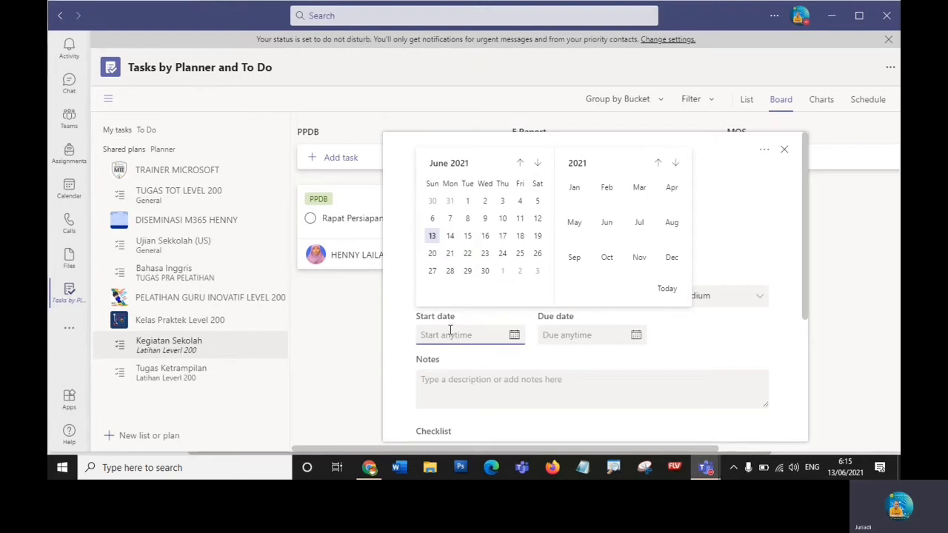
left_click(451, 237)
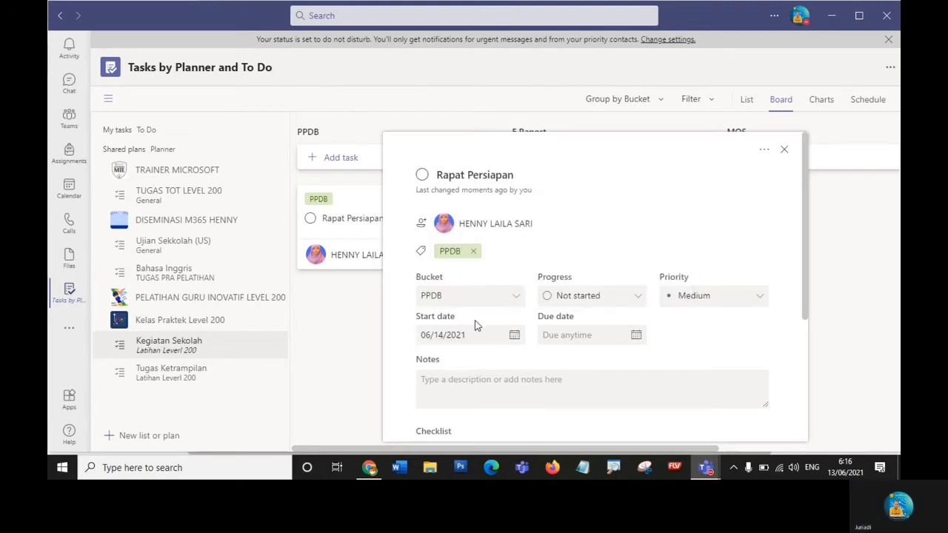
left_click(565, 335)
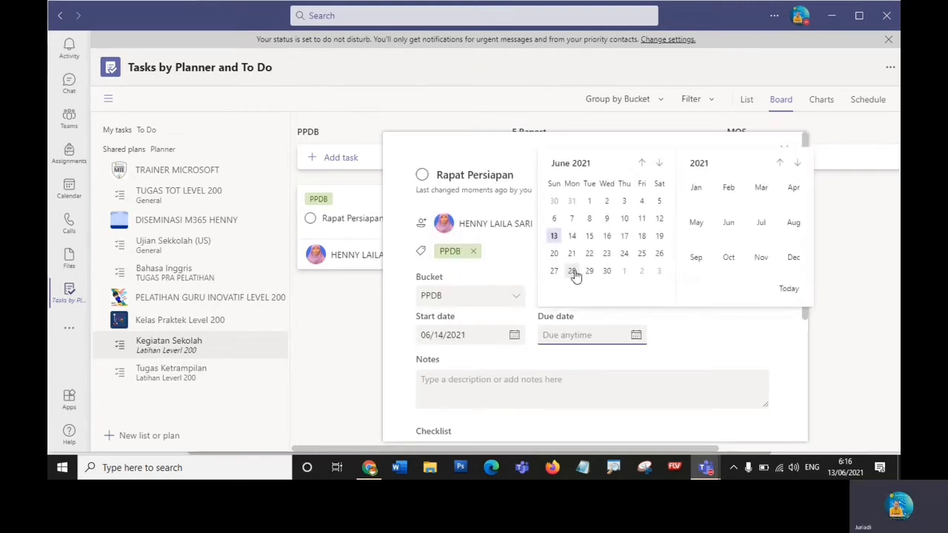
left_click(574, 237)
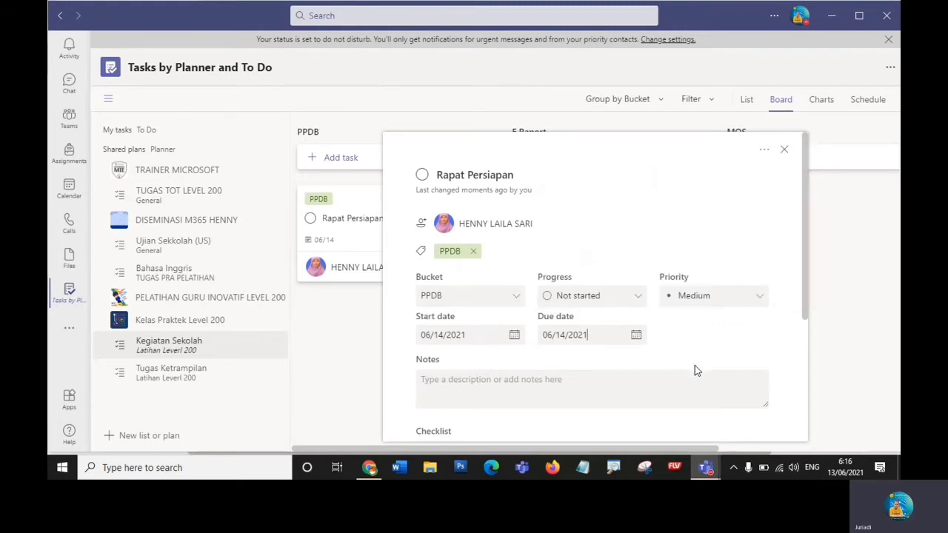
left_click(761, 300)
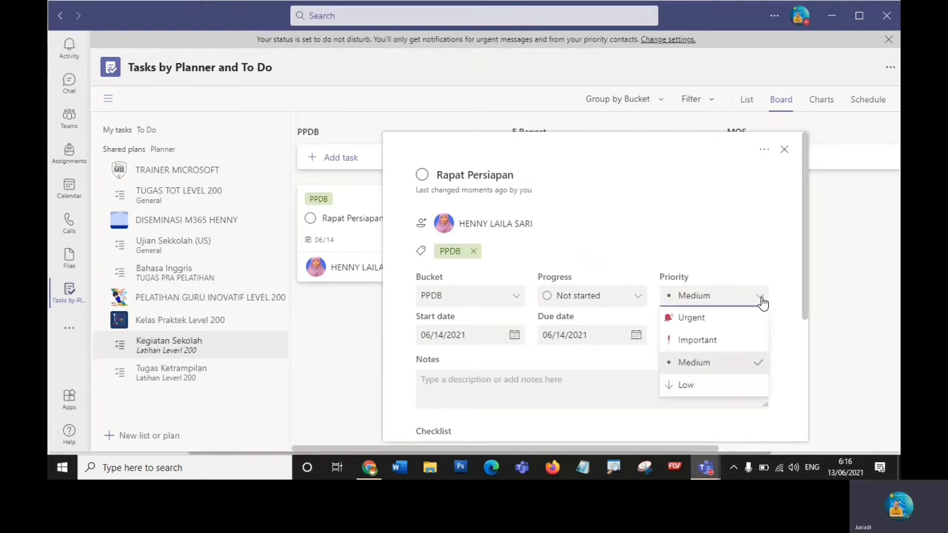
left_click(697, 343)
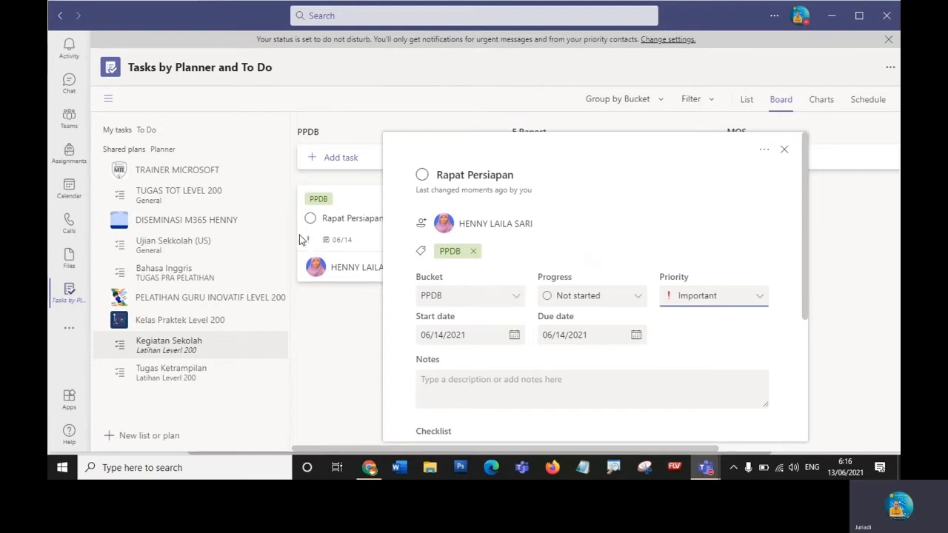
- Enter the note "Segera bentuk Panitia Pelaksana" for the Rapat Persiapan task
left_click(453, 384)
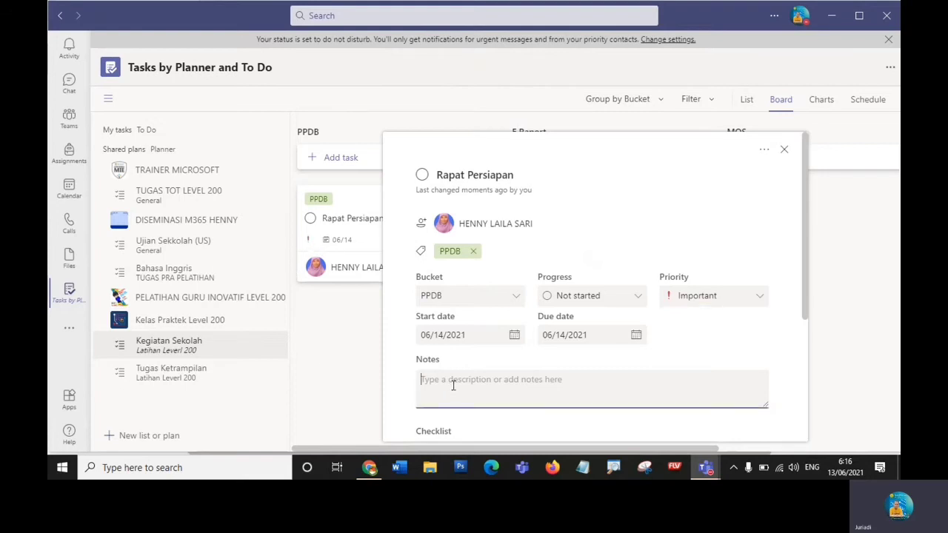
type("Segera bentuk ")
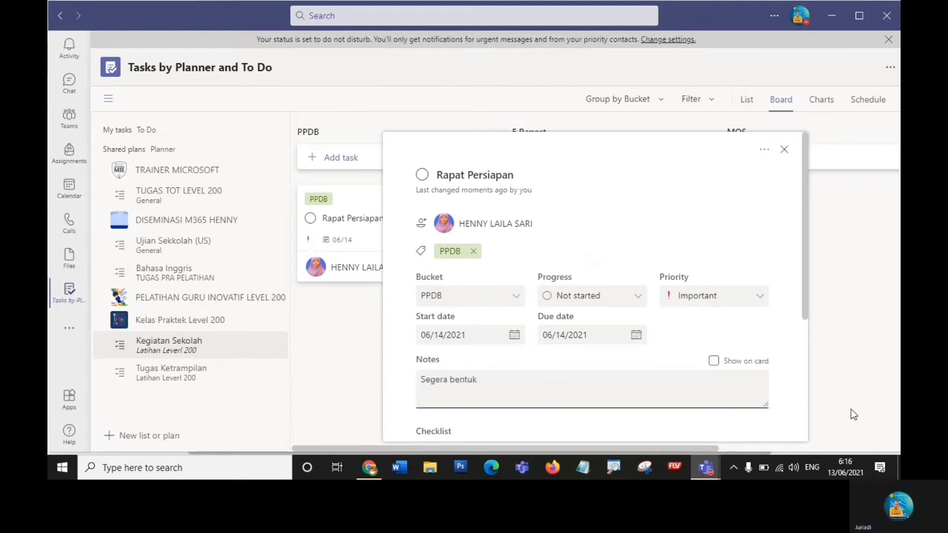
type("Panitia")
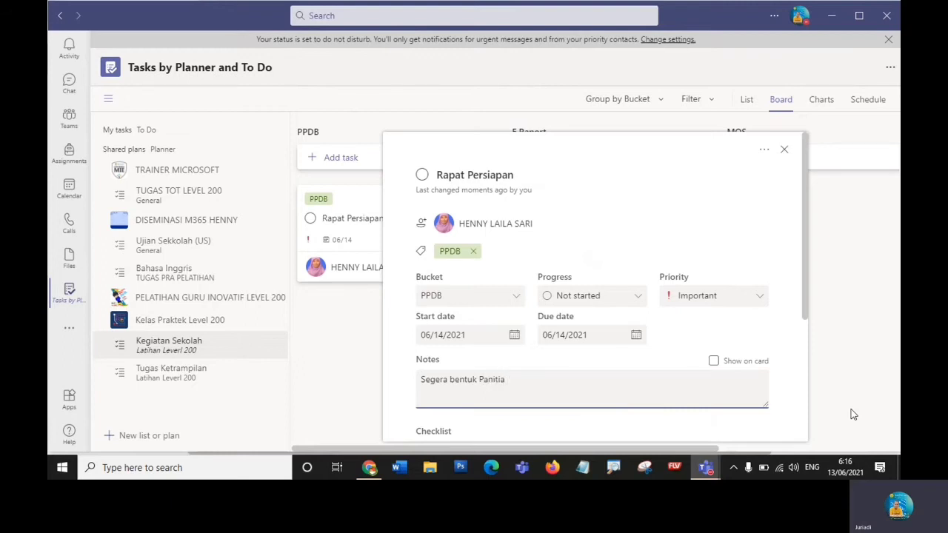
type(" Pelasana")
key("BackSpace")
key("BackSpace")
key("BackSpace")
key("BackSpace")
type("ksana")
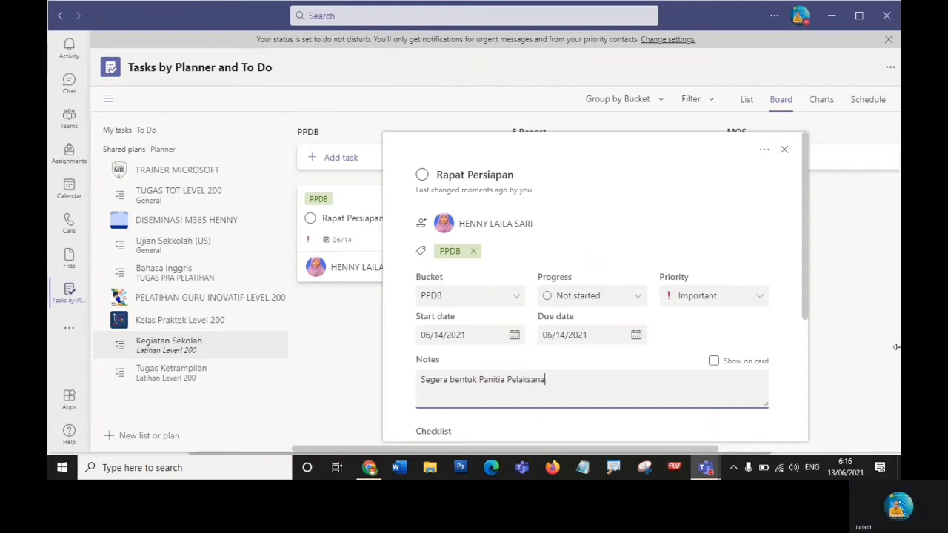
left_click(756, 246)
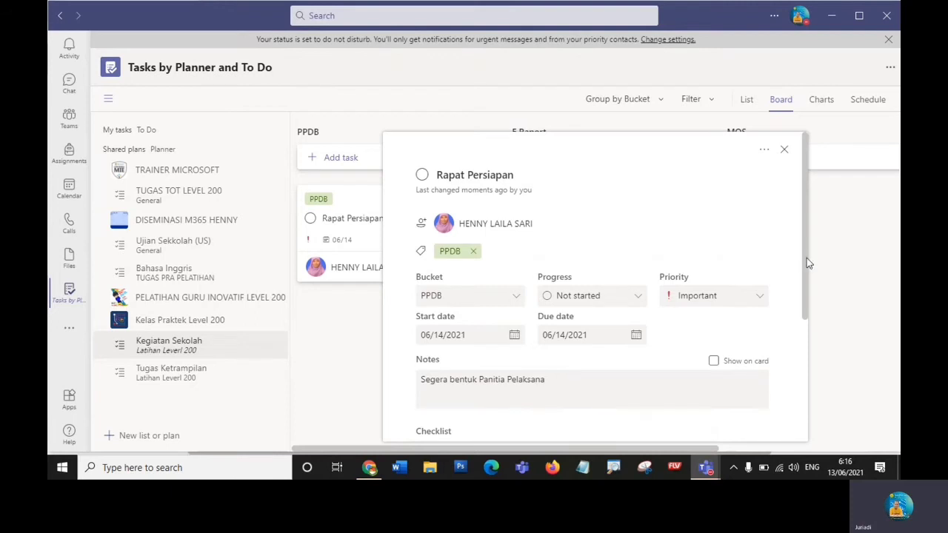
- Add the checklist items Sekertaris, Bendahara and Anggota to the Rapat Persiapan task and close its details
left_click_drag(807, 258, 807, 376)
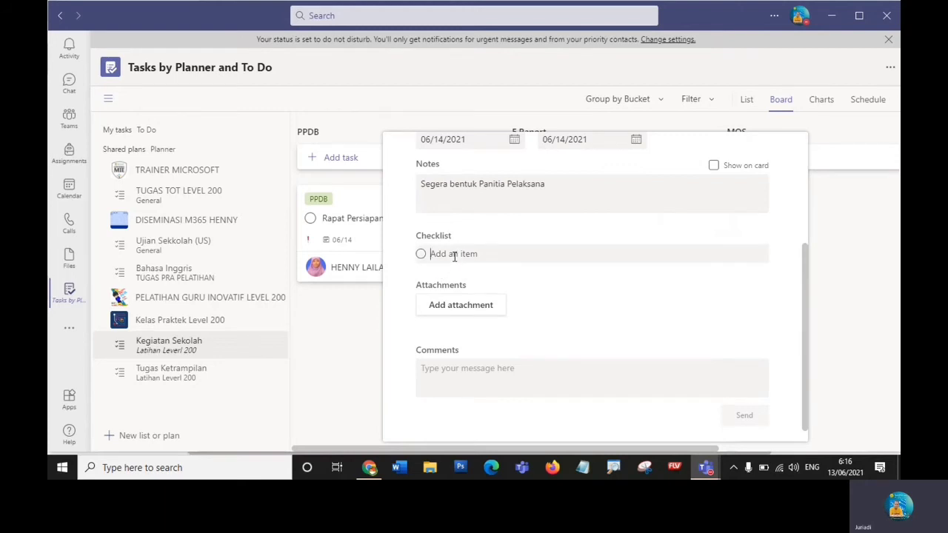
type("Sekre")
key("Return")
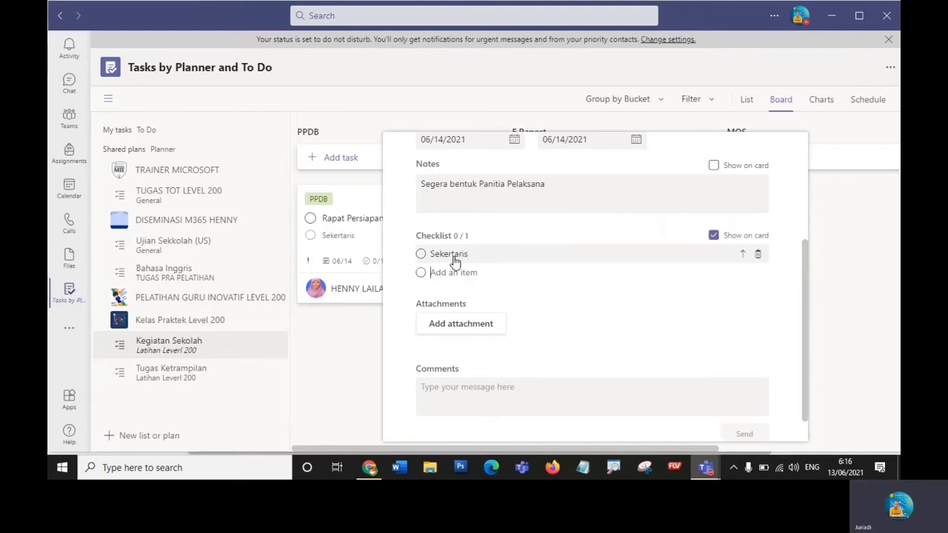
type("Bendahara")
key("Return")
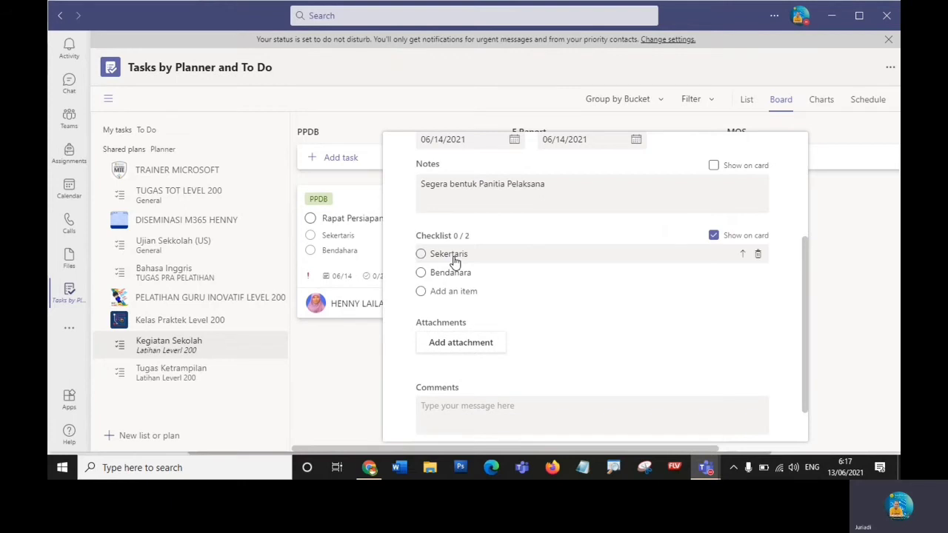
type("Anggota")
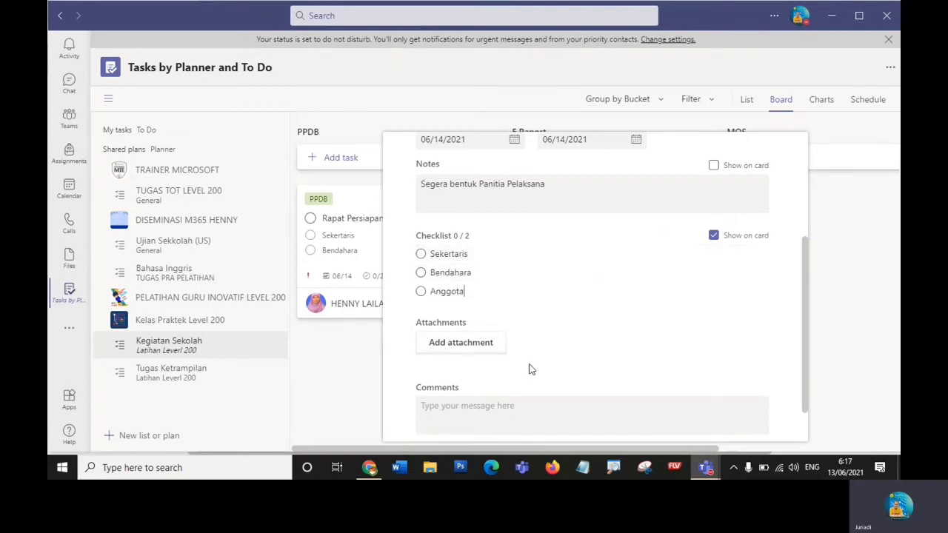
key("Return")
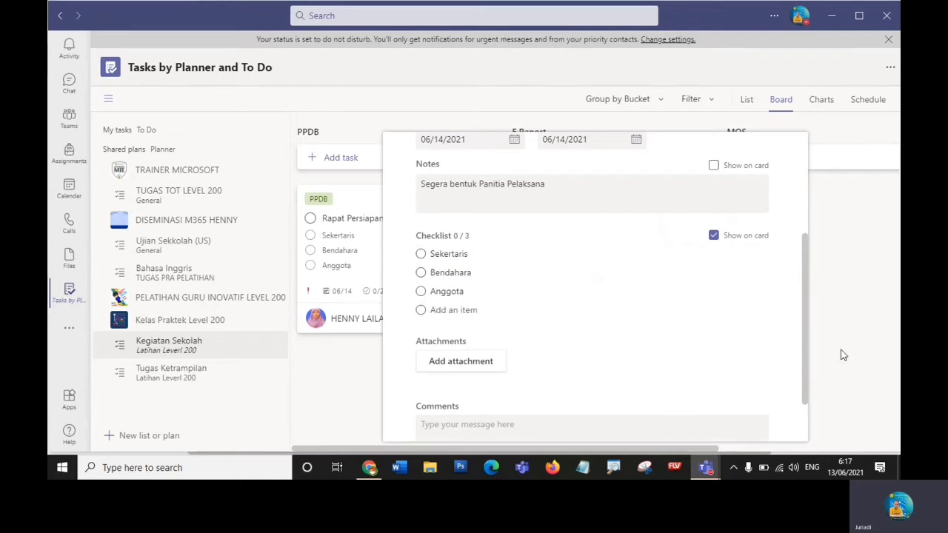
left_click(334, 400)
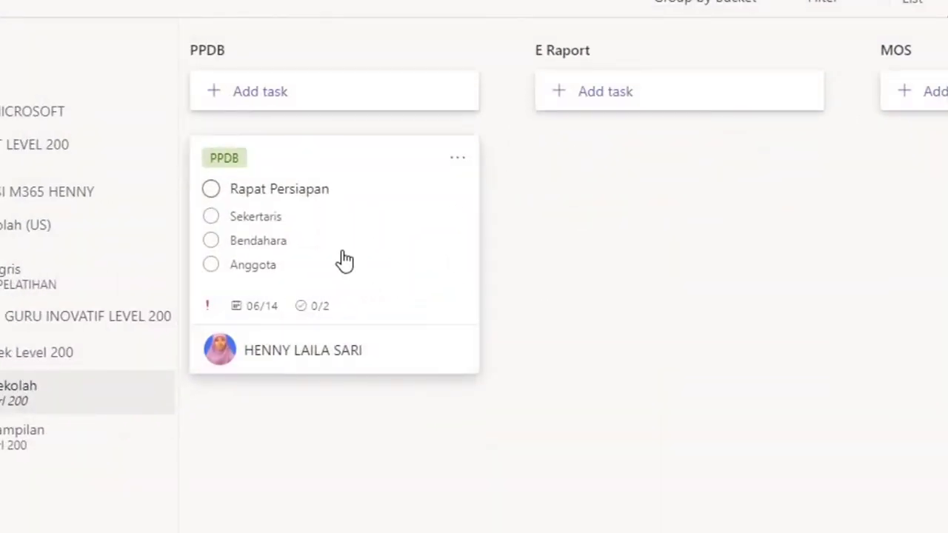
- Add a task named "Penentuan Daya Tampung" to the PPDB bucket
left_click(266, 107)
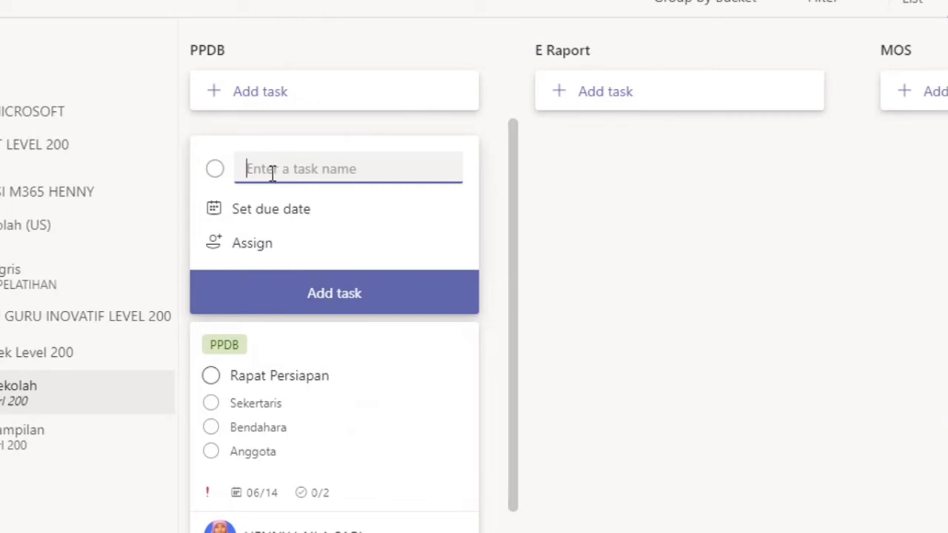
type("Penentuan")
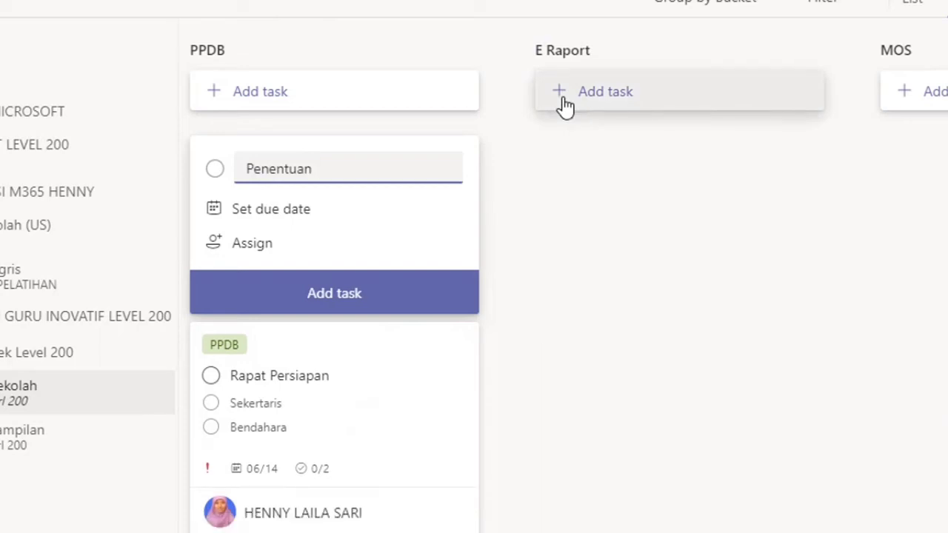
type(" Daya Tampu")
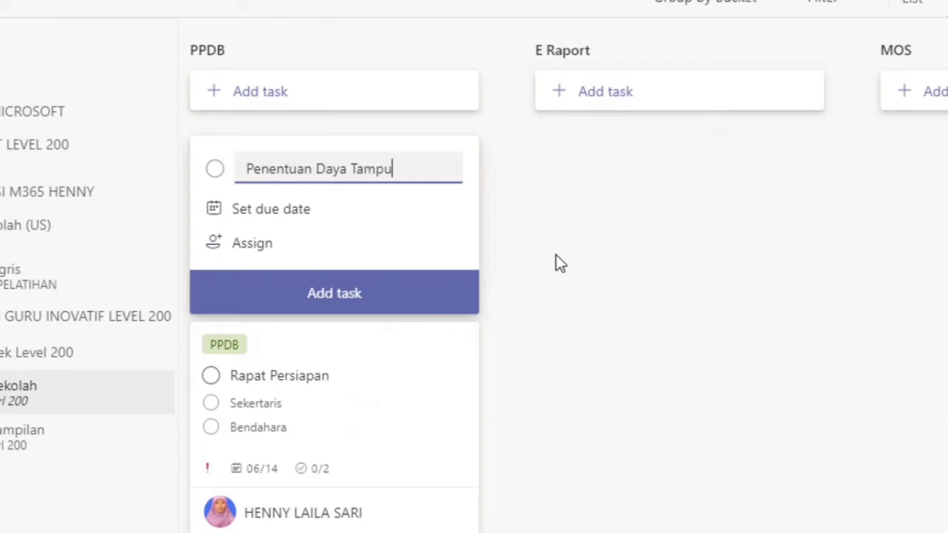
type("g")
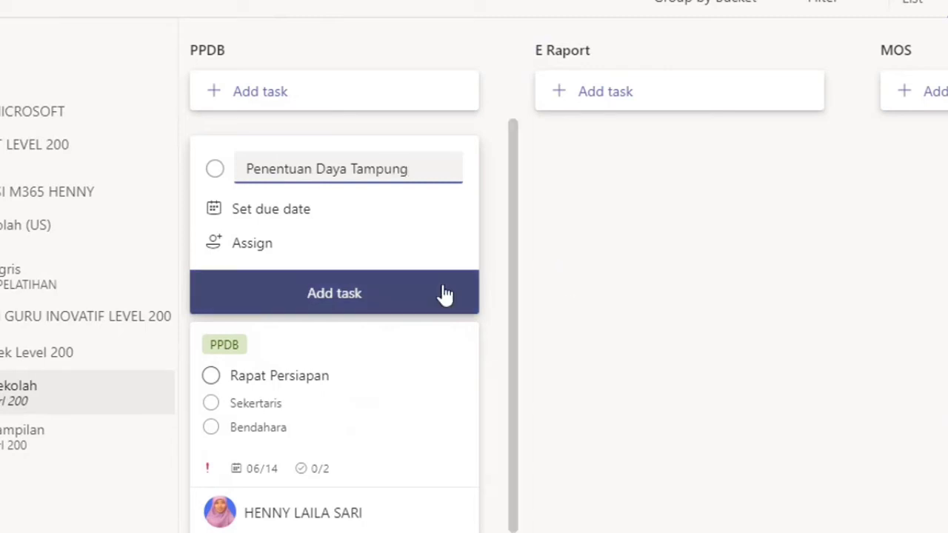
left_click(363, 298)
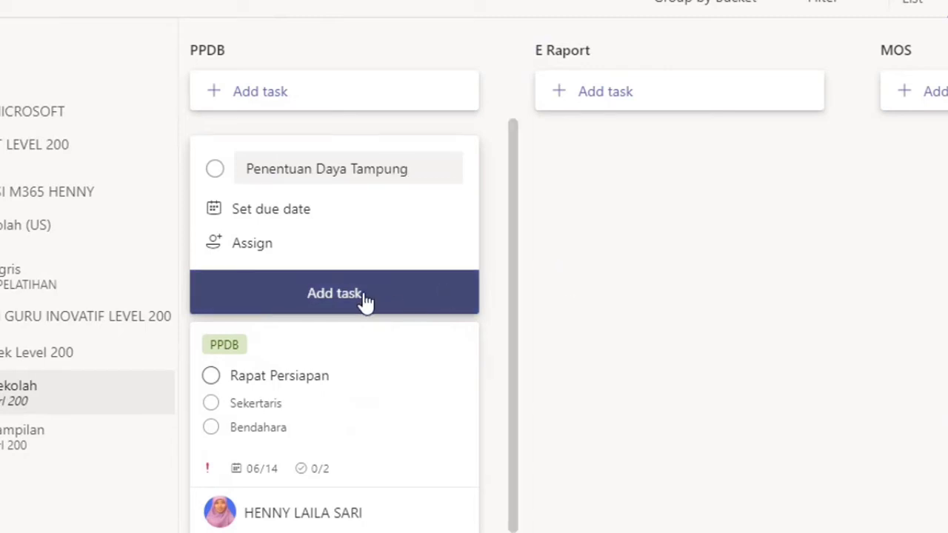
left_click(638, 312)
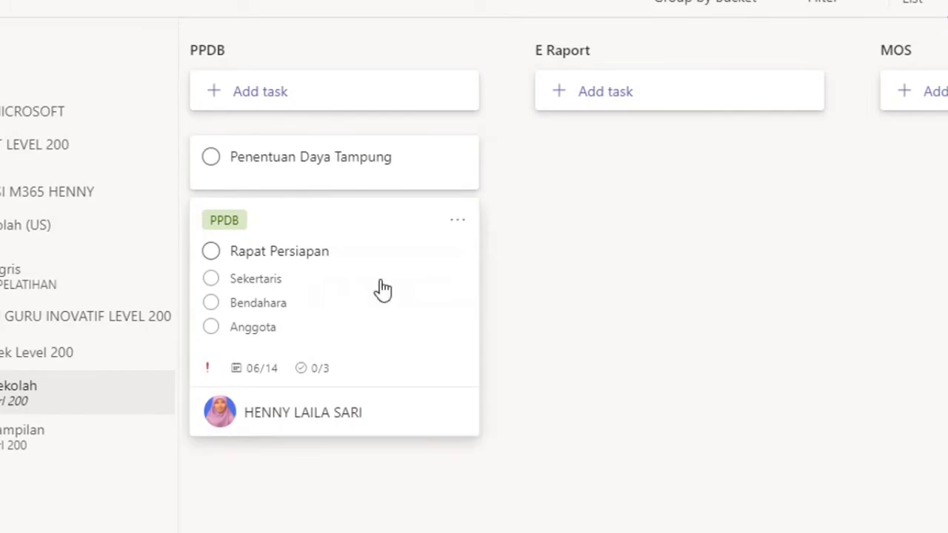
- Open the Penentuan Daya Tampung task and assign it to the first four members in the member list
left_click(299, 185)
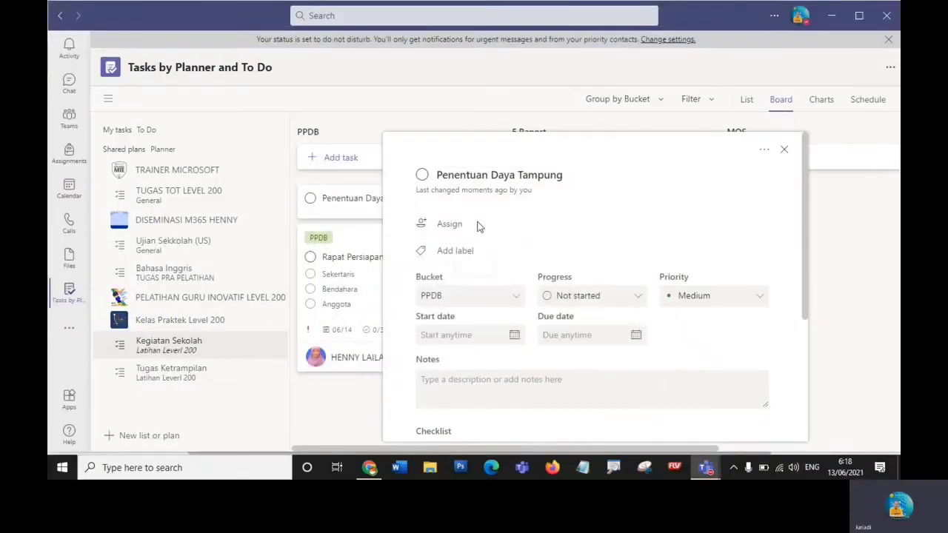
left_click(456, 226)
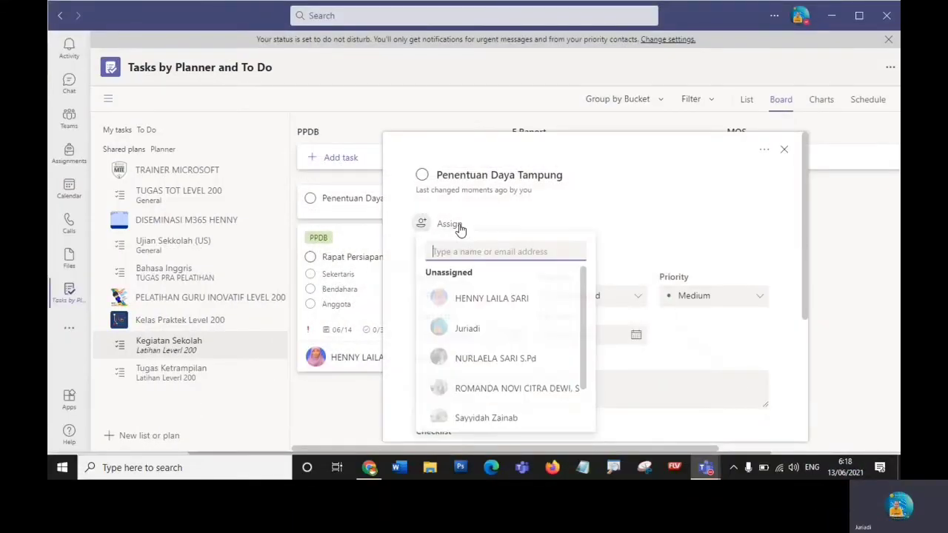
left_click(519, 304)
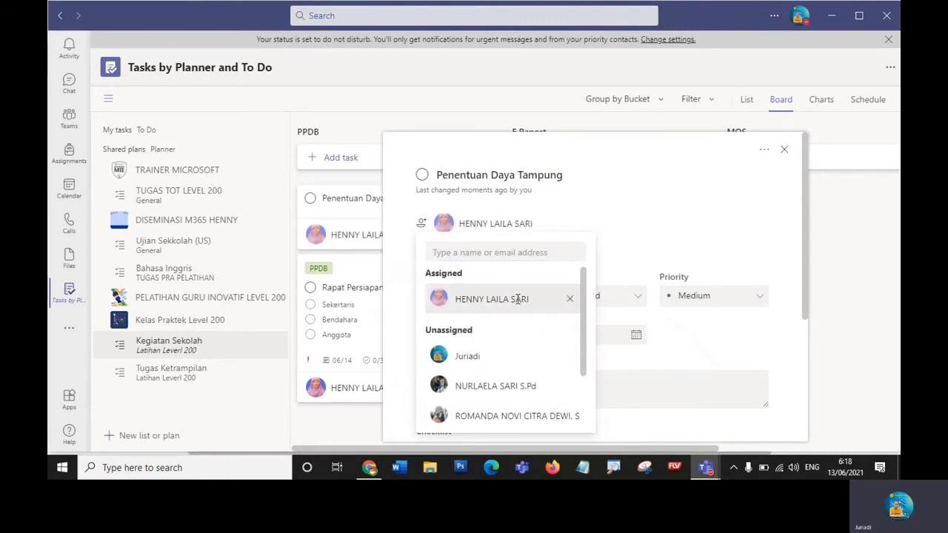
left_click(469, 359)
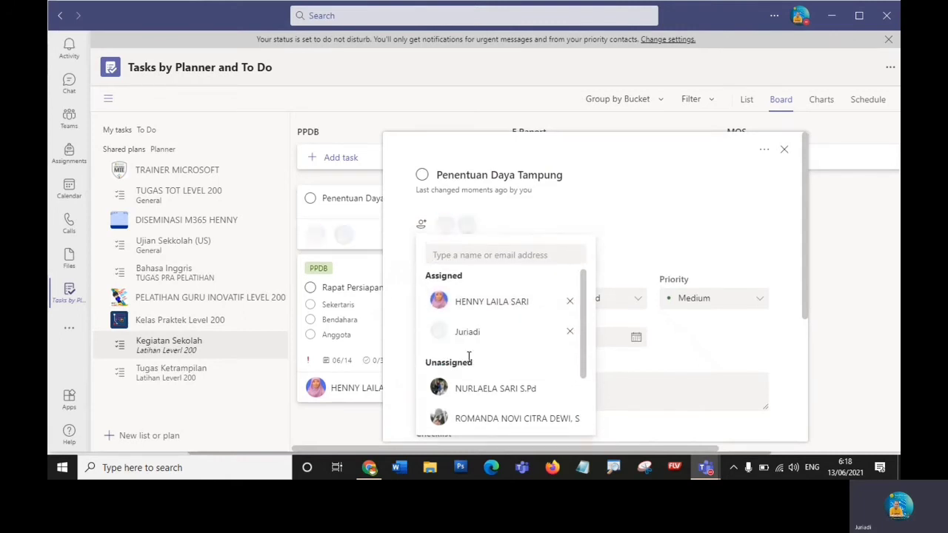
left_click(474, 387)
left_click(480, 417)
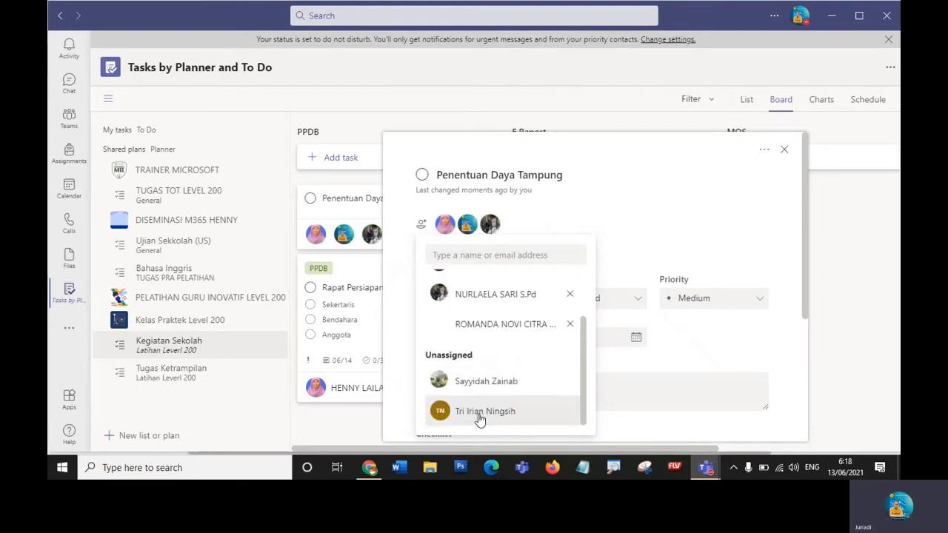
left_click(776, 241)
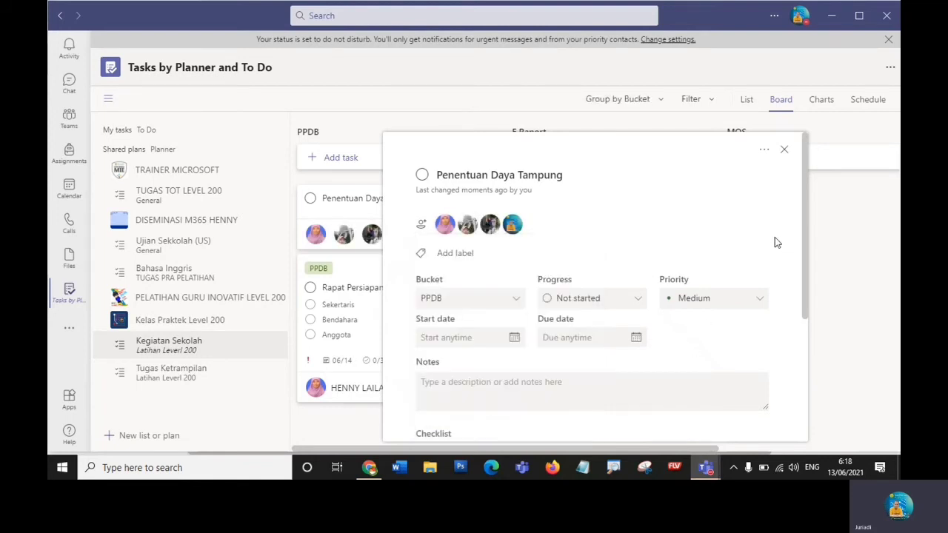
- Apply the PPDB label to the Penentuan Daya Tampung task
left_click(457, 255)
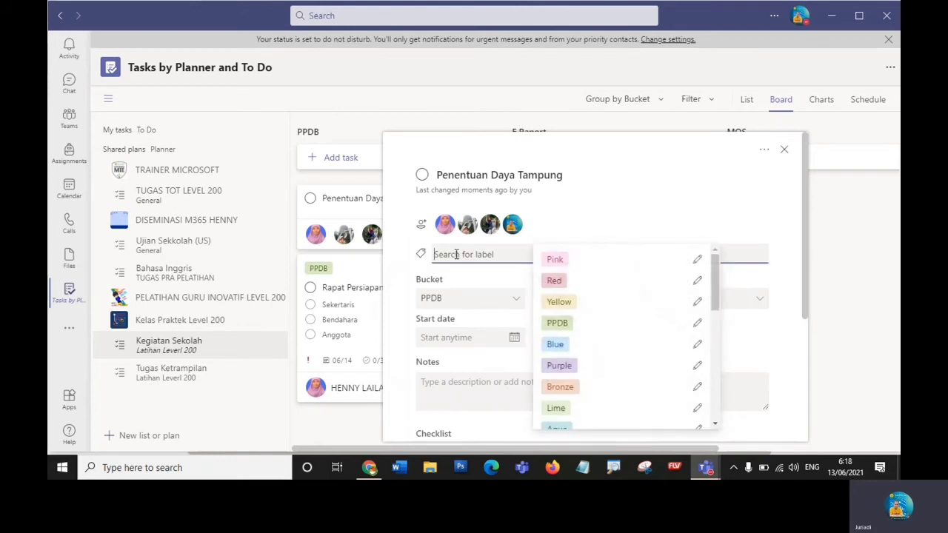
left_click(555, 324)
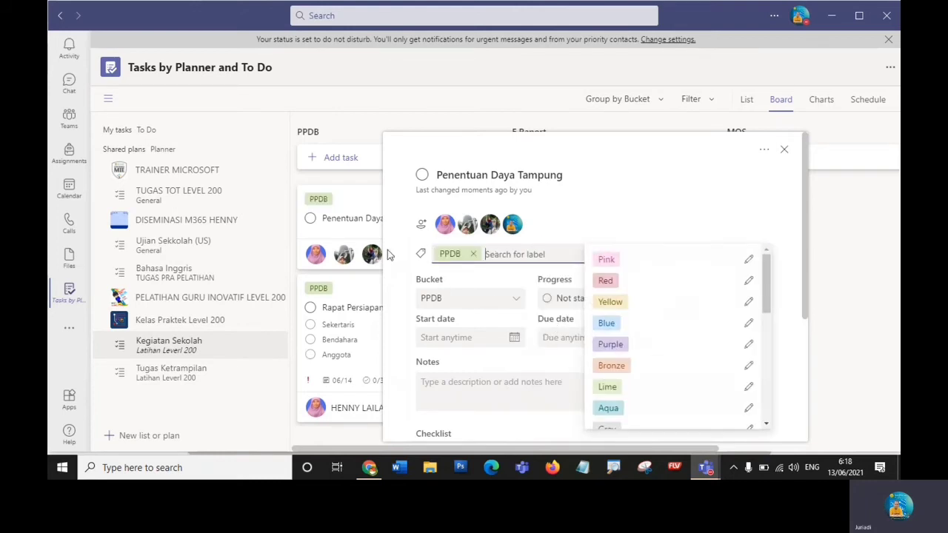
left_click(679, 229)
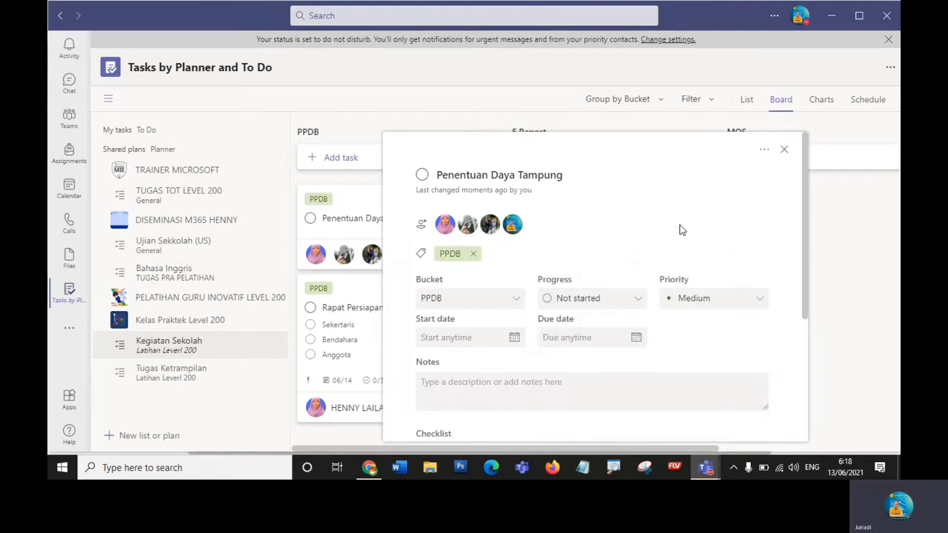
- Set the Penentuan Daya Tampung task's start date to 06/15/2021 and due date to 06/16/2021, and close its details
left_click(463, 337)
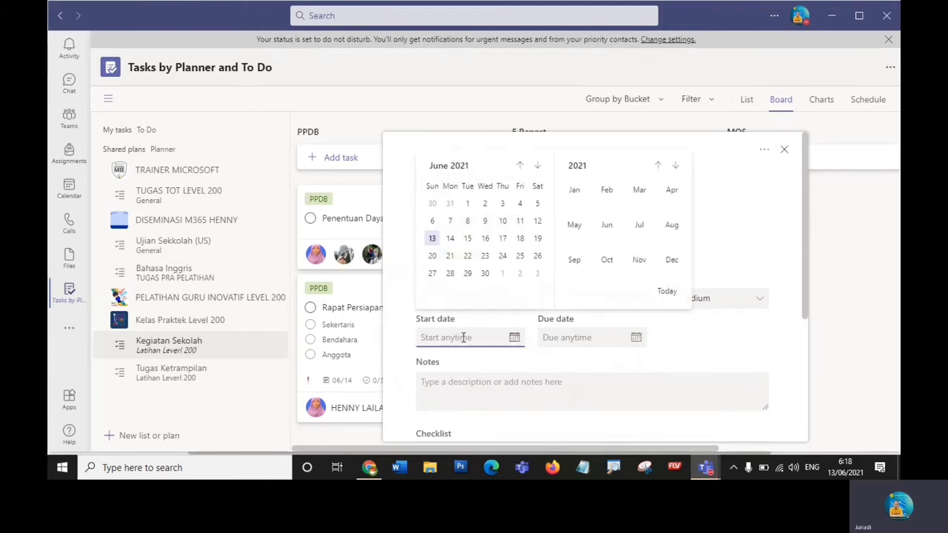
left_click(467, 239)
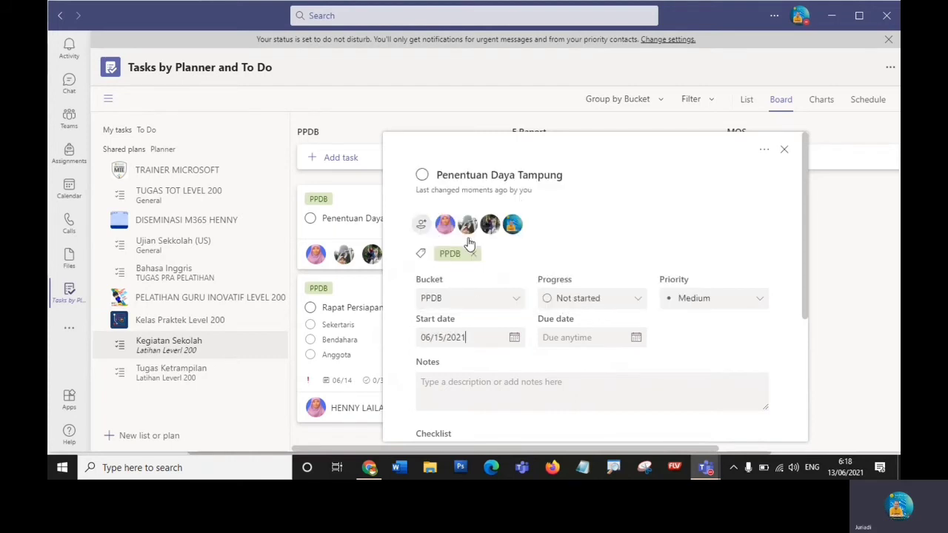
left_click(575, 337)
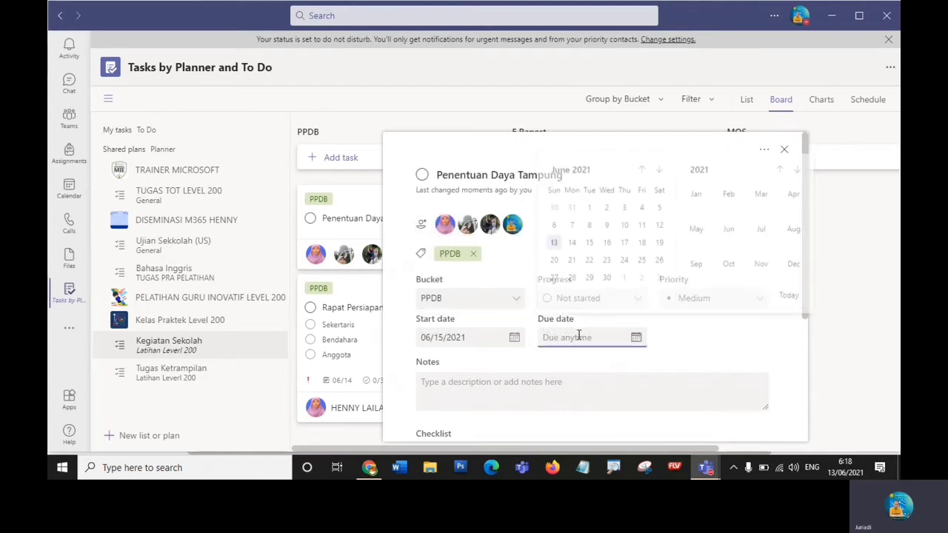
left_click(608, 239)
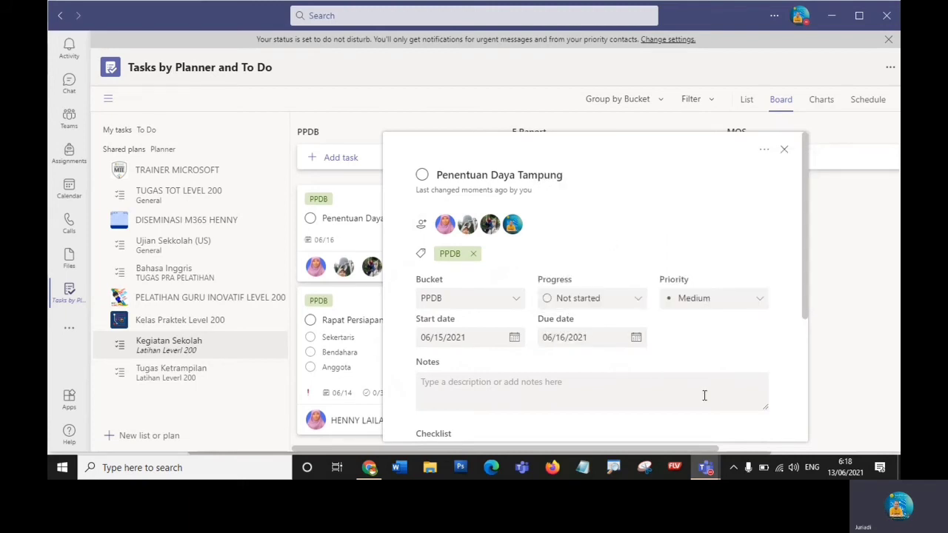
left_click_drag(808, 283, 805, 338)
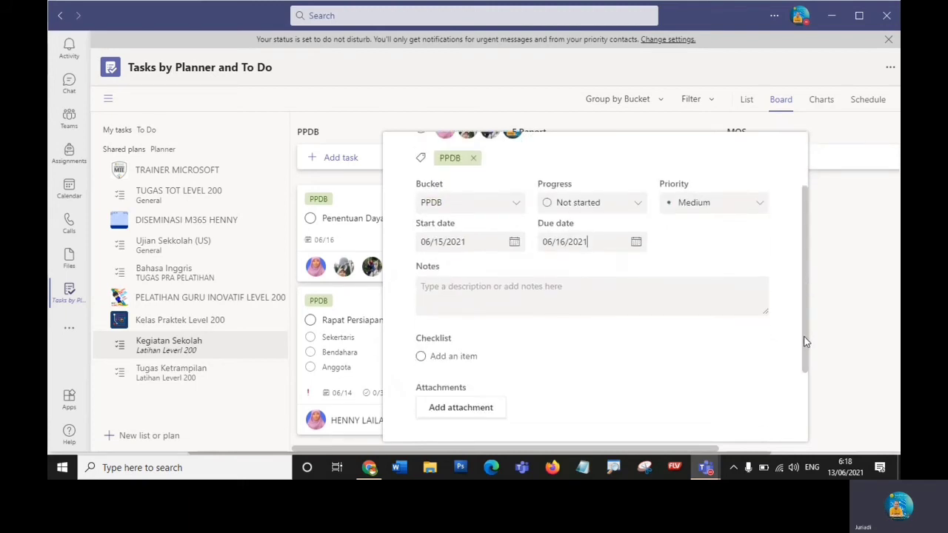
left_click(452, 288)
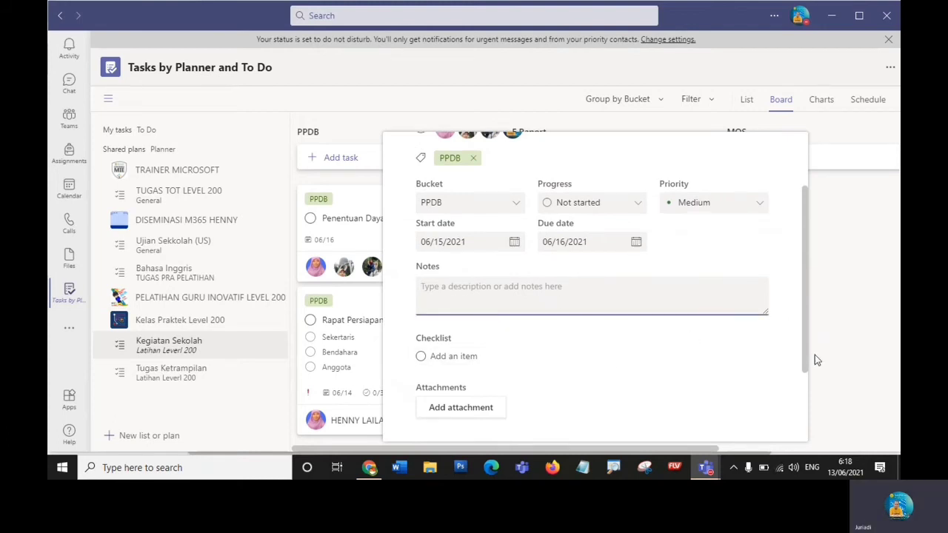
left_click_drag(806, 353, 811, 405)
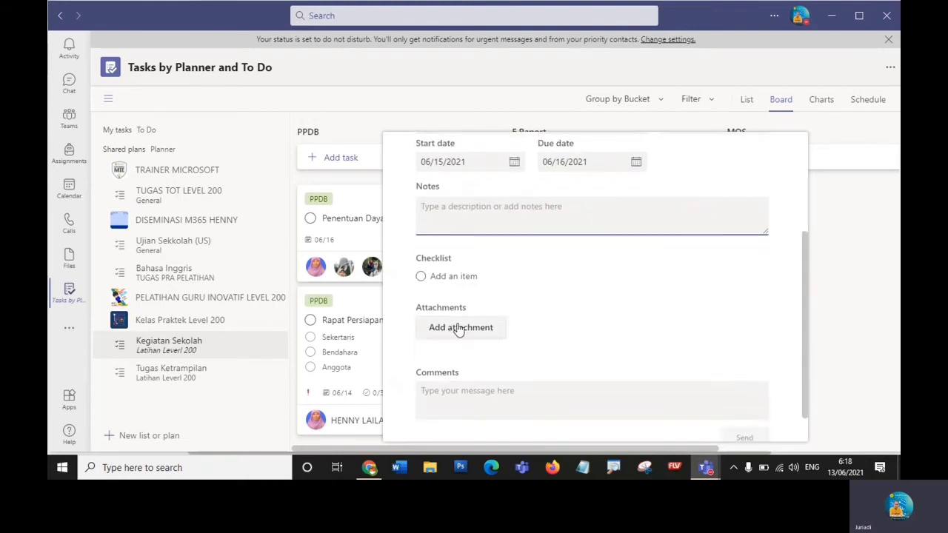
left_click(850, 353)
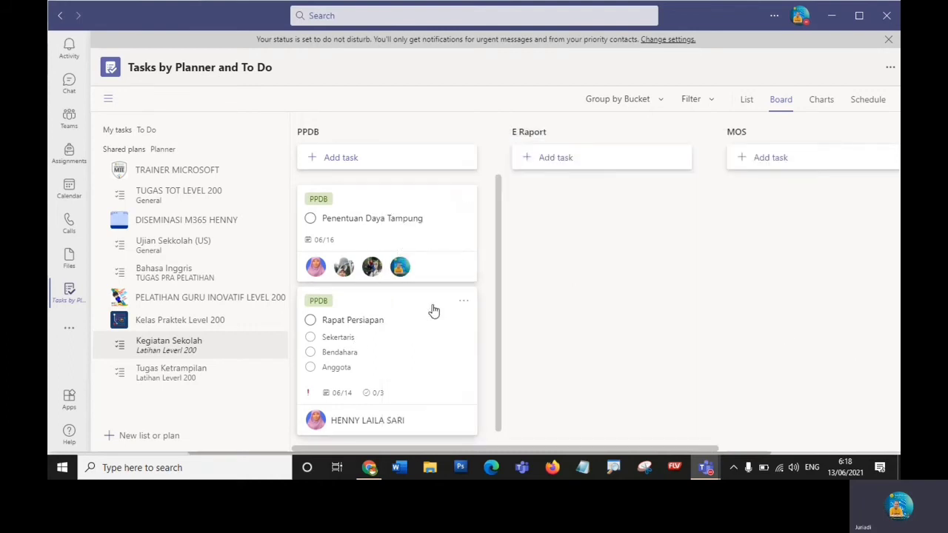
- Add a task named "Sosialisasi PPDB" to the PPDB bucket
left_click(332, 159)
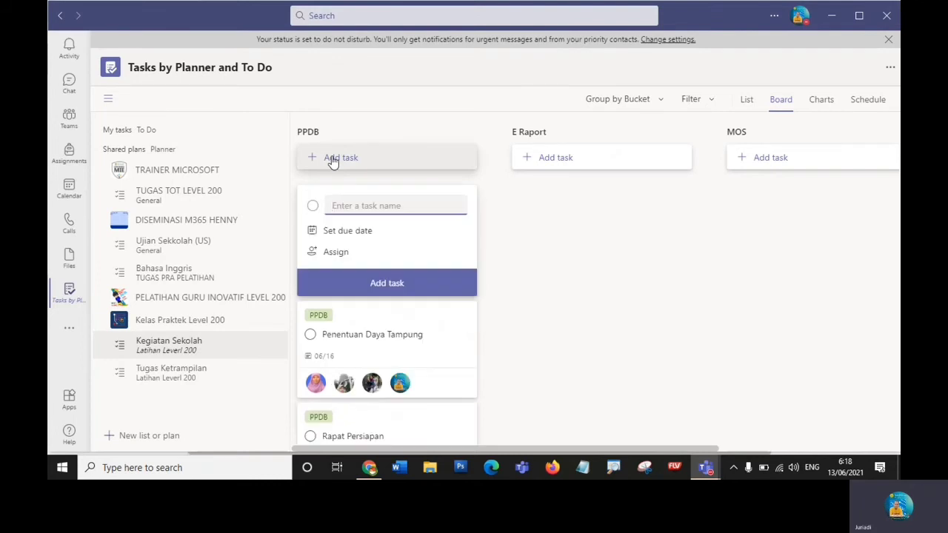
type("Sosialisasi PPDB")
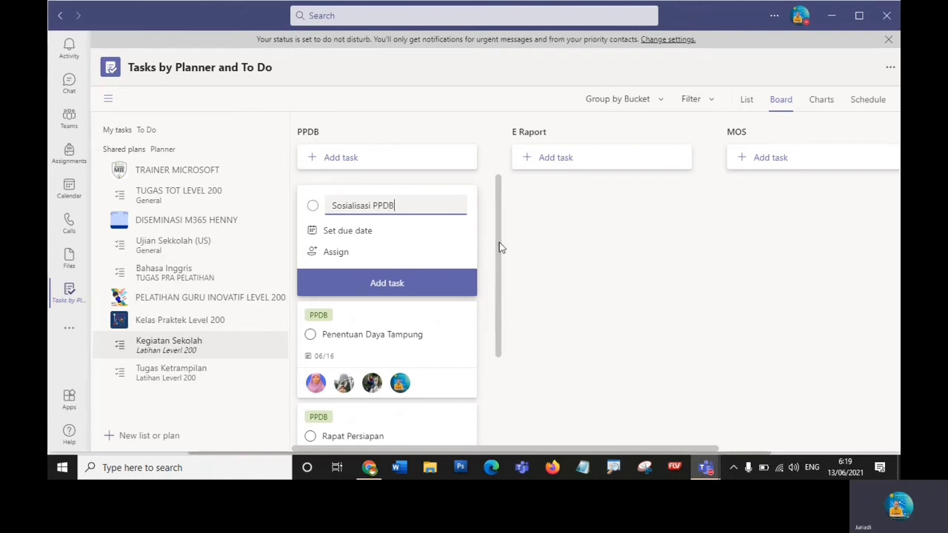
left_click(389, 288)
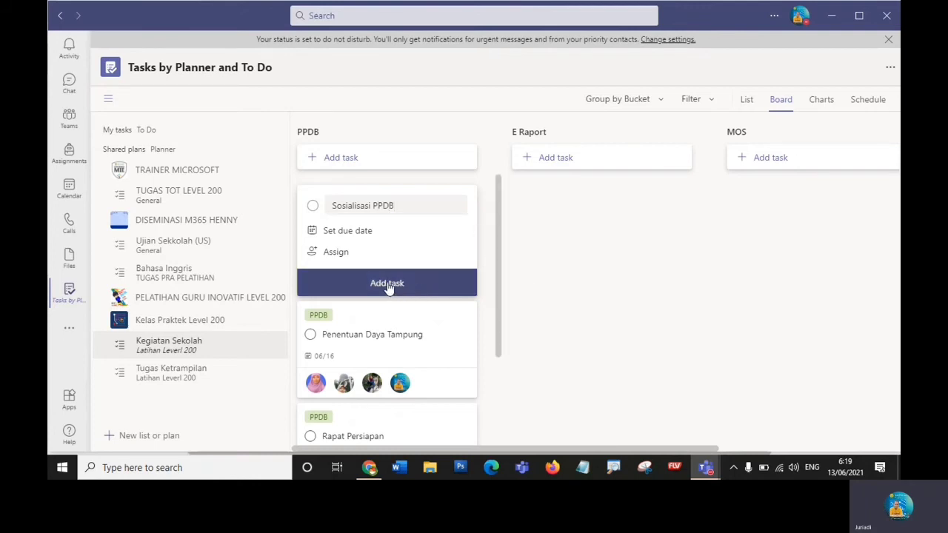
left_click(601, 331)
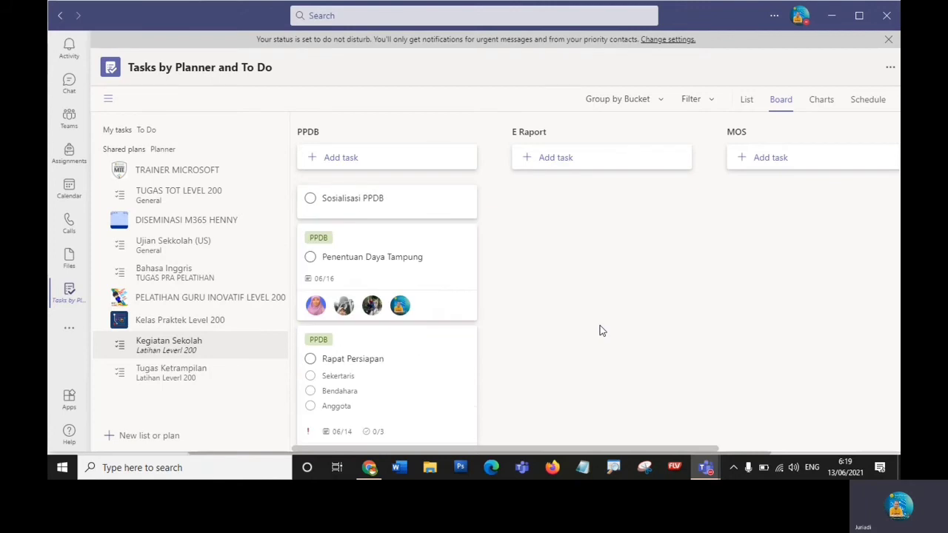
- Open the Sosialisasi PPDB task and assign it to the first four members in the member list
left_click(342, 199)
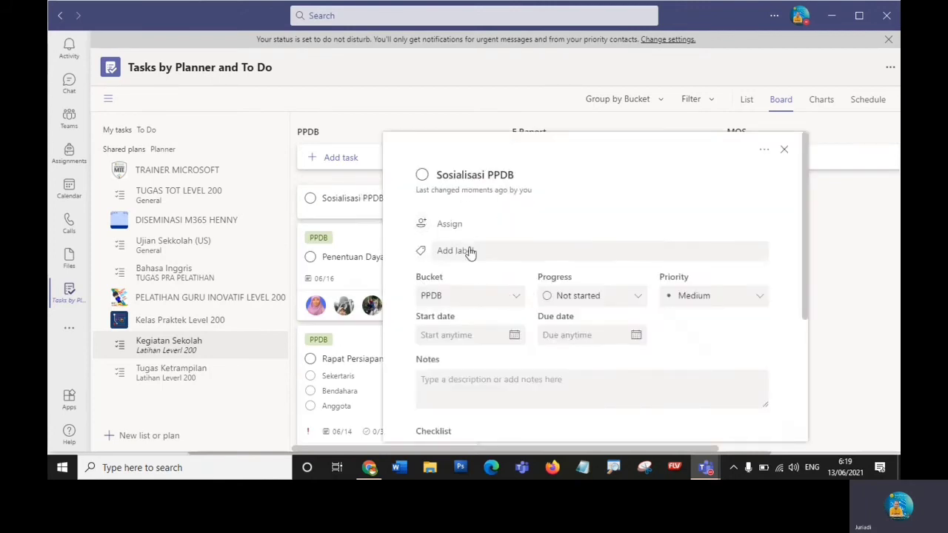
left_click(449, 223)
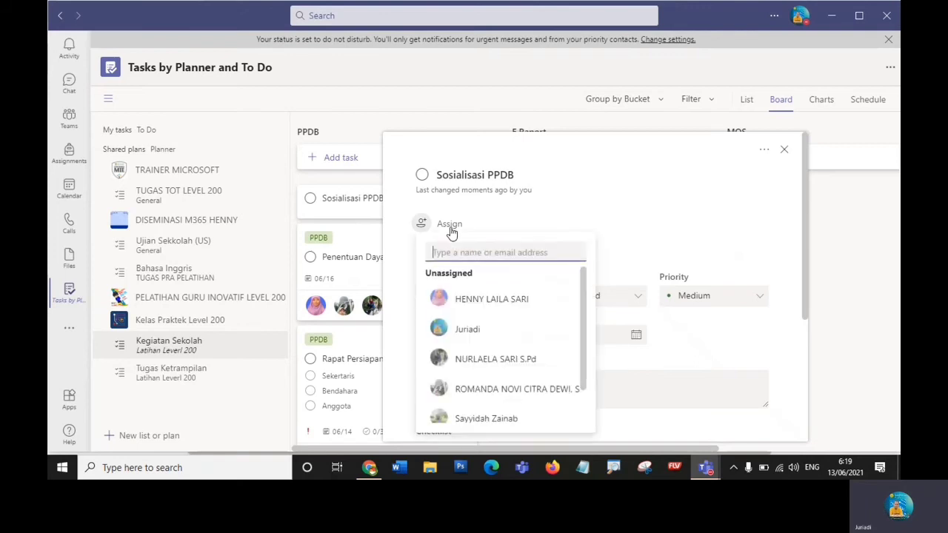
left_click(495, 302)
left_click(471, 358)
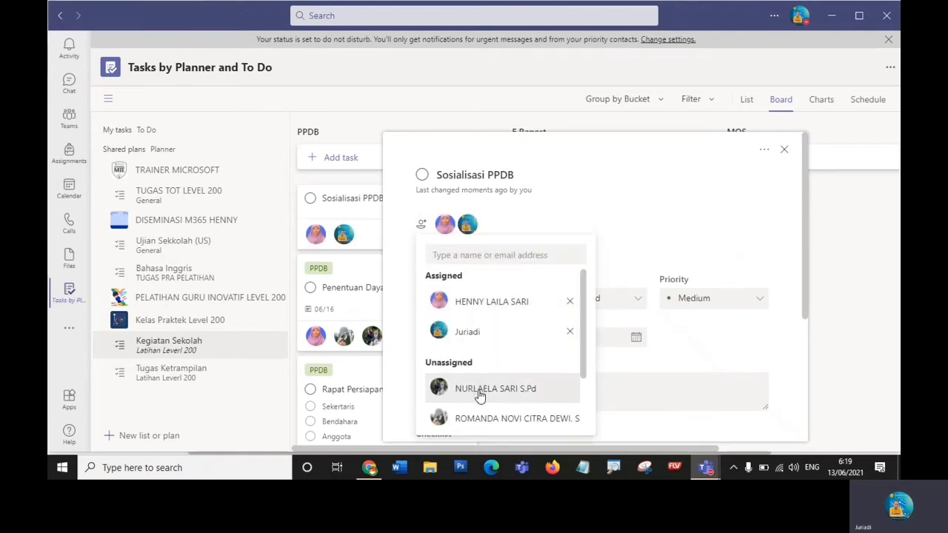
left_click(480, 390)
left_click(483, 415)
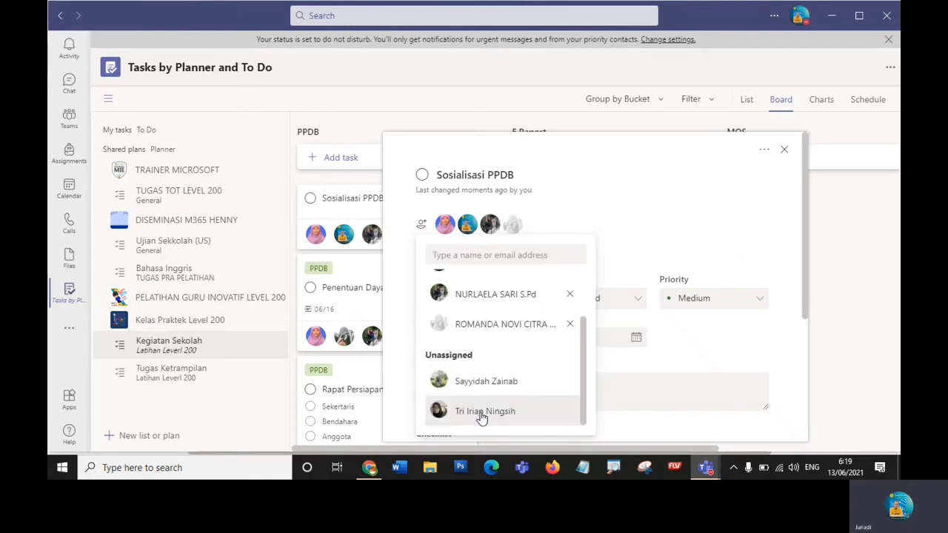
left_click(707, 361)
- Apply the PPDB label to the Sosialisasi PPDB task and set its start date to 06/21/2021
left_click(458, 254)
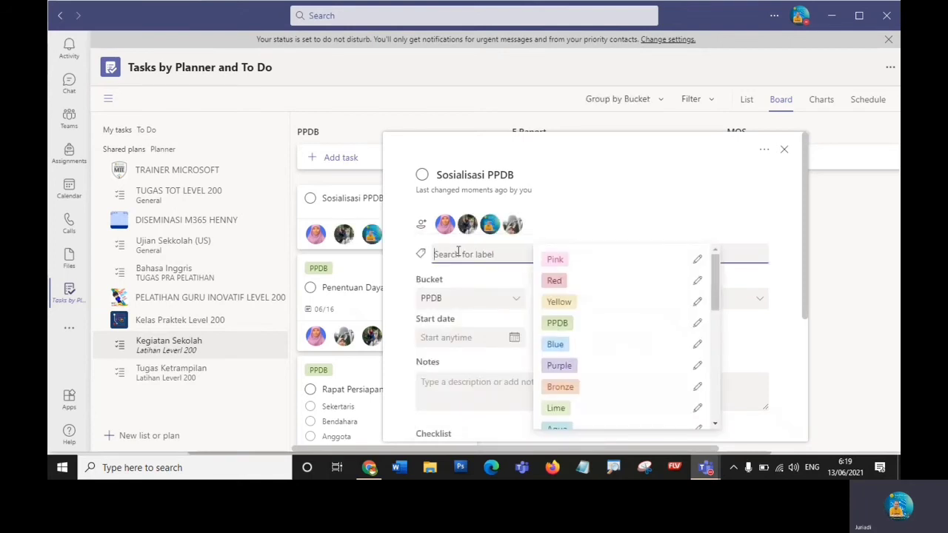
left_click(560, 323)
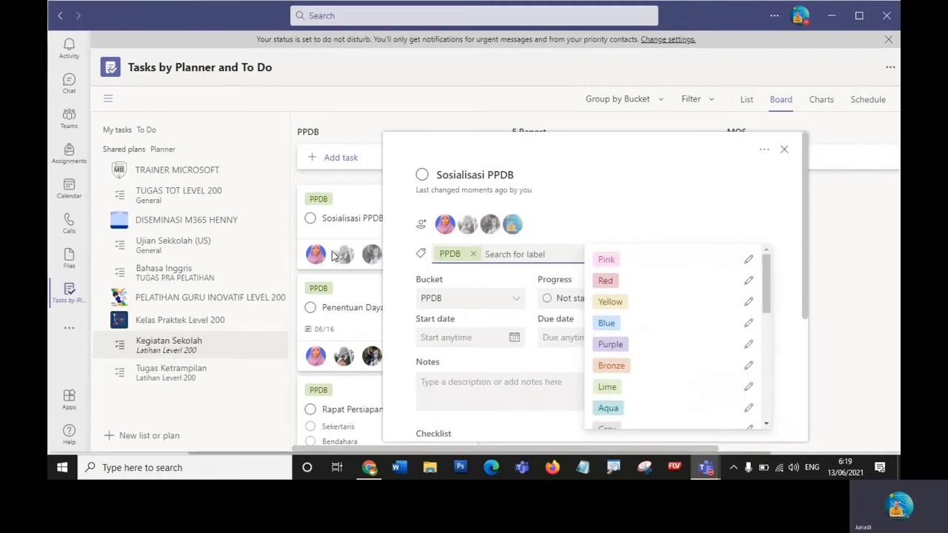
left_click(451, 333)
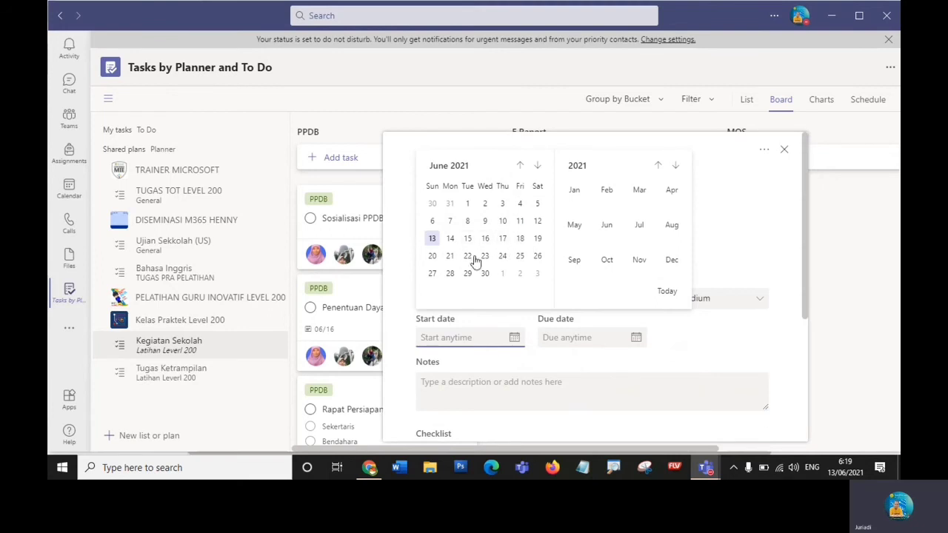
left_click(450, 256)
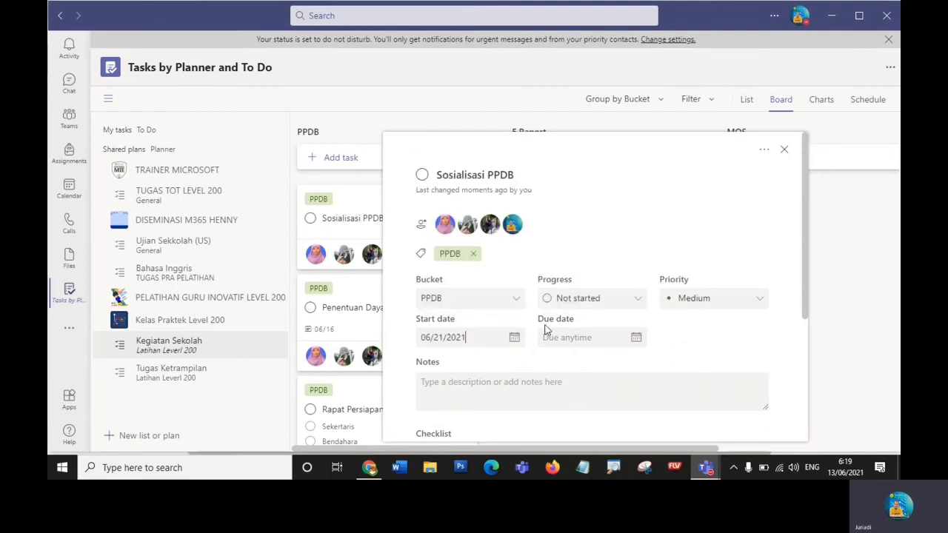
- Set the Sosialisasi PPDB task's due date to 06/25/2021, add the note "Sisialisasi melaluui berbagai media online", and close its details
left_click(597, 337)
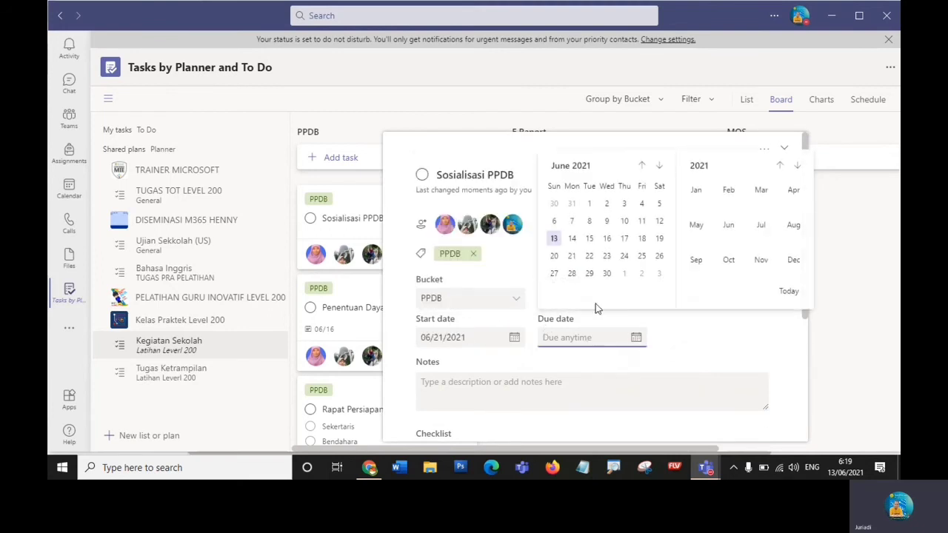
left_click(642, 257)
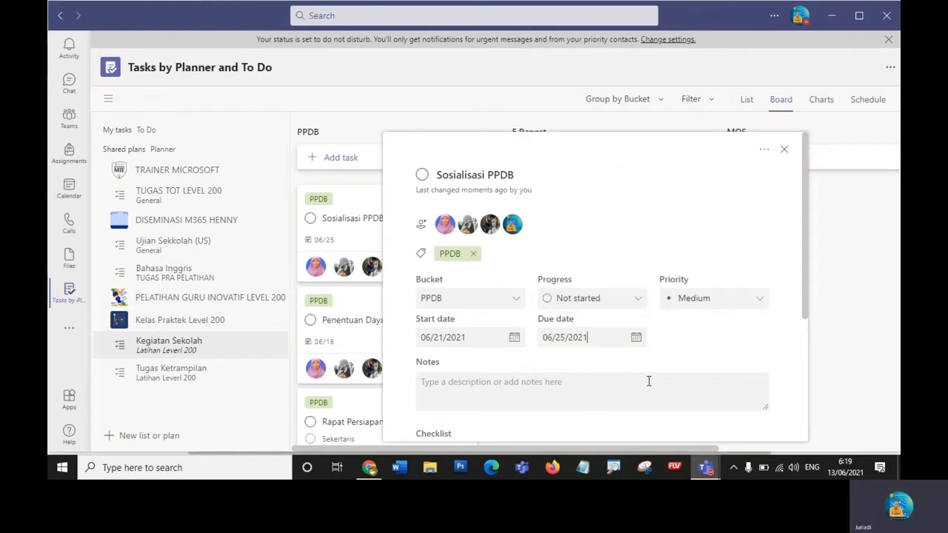
left_click(463, 388)
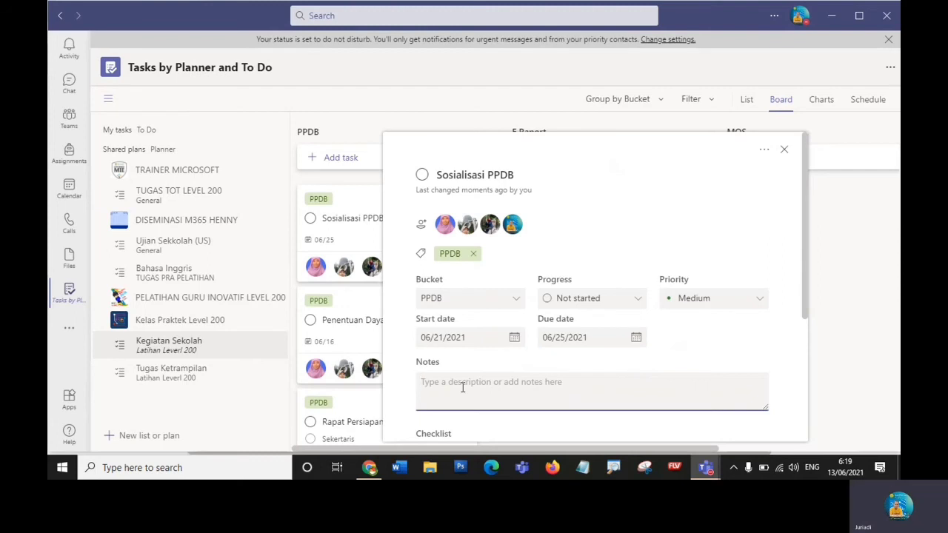
type("Sisialisasi melal")
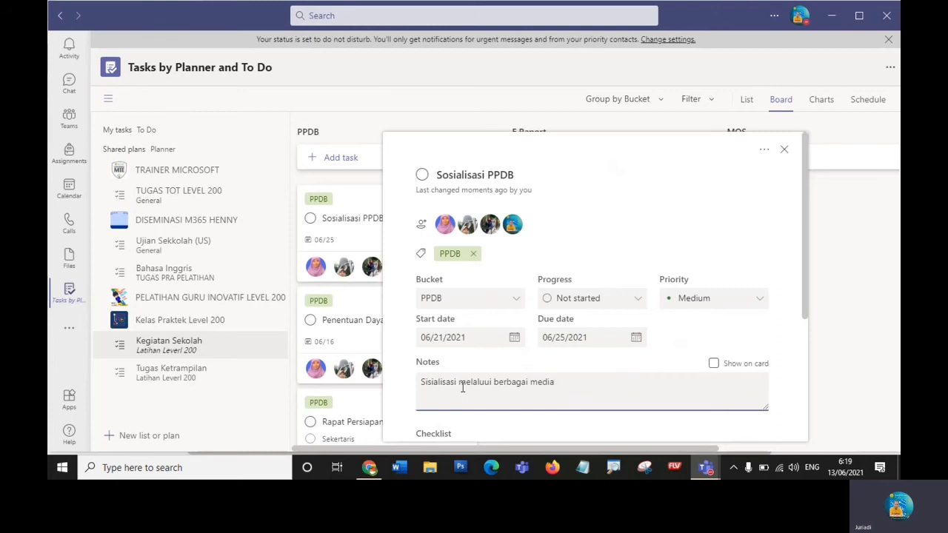
type("uui berbagai media online")
scroll(810, 333, "down", 3)
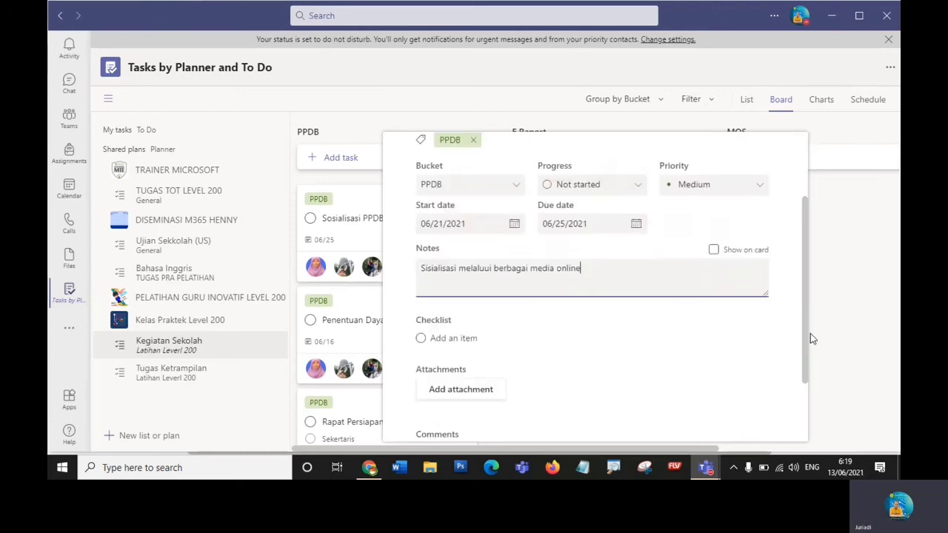
left_click_drag(811, 359, 808, 285)
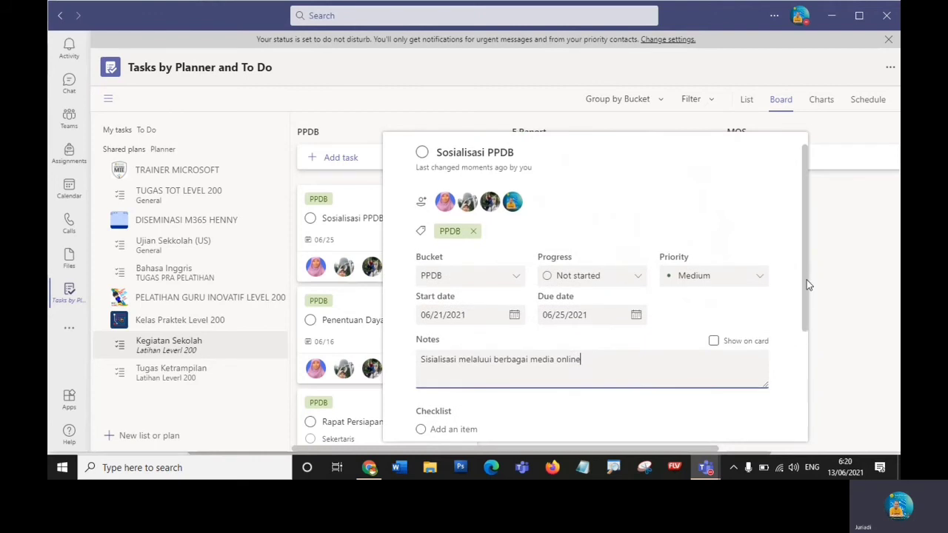
left_click(863, 301)
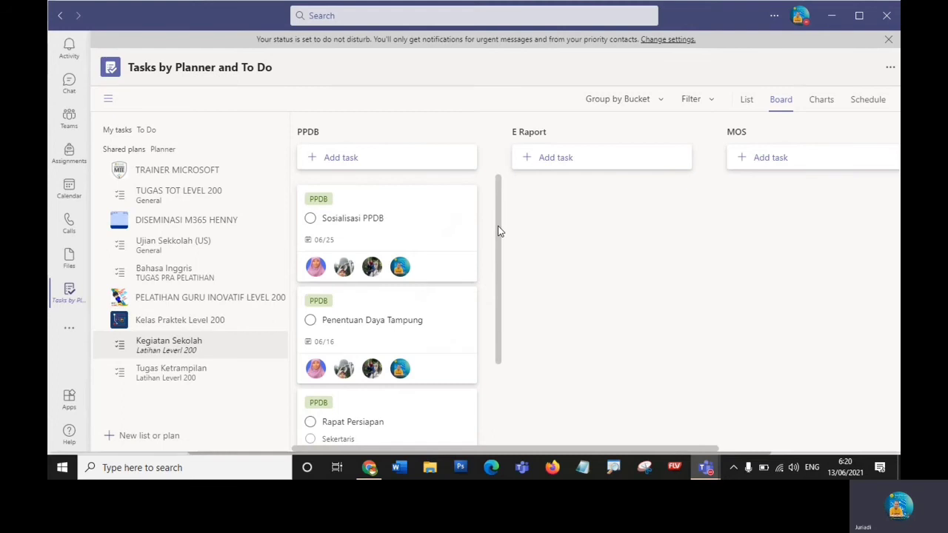
- Add a task named "Pengumpulan Rrekap Nilai" to the E Raport bucket and assign it to the first four members in the member list
mouse_move(498, 231)
left_mouse_down()
mouse_move(499, 341)
mouse_move(498, 193)
mouse_move(498, 359)
mouse_move(502, 214)
left_mouse_up()
left_click(562, 161)
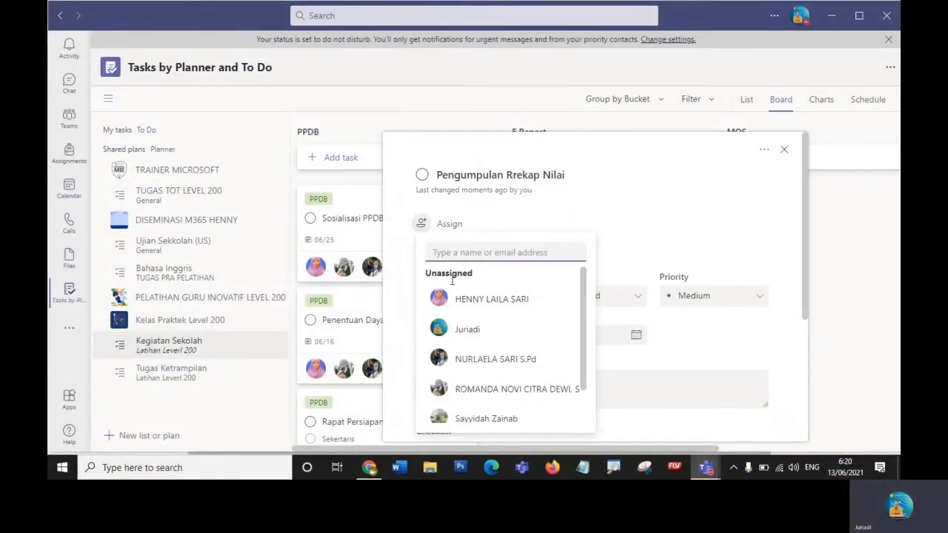
left_click(492, 300)
left_click(467, 329)
left_click(496, 359)
left_click(475, 417)
- Set the task's start date to 06/14/2021 and due date to 06/18/2021, with the note "Rekap dikumpulkan setetlah ditandatangani kepala sekolah"
left_click(488, 337)
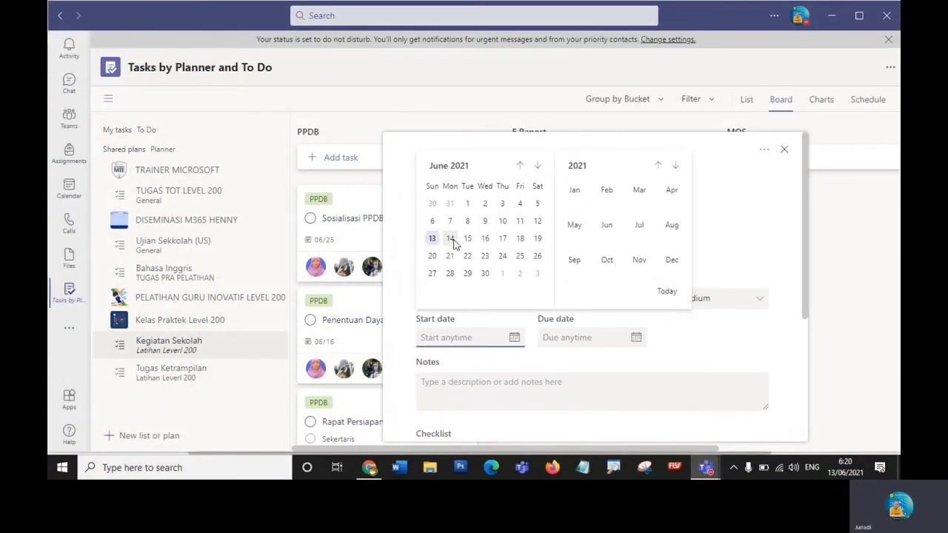
left_click(449, 238)
left_click(645, 238)
left_click(474, 385)
type("Rekap dikumpulkan setelah ditanda")
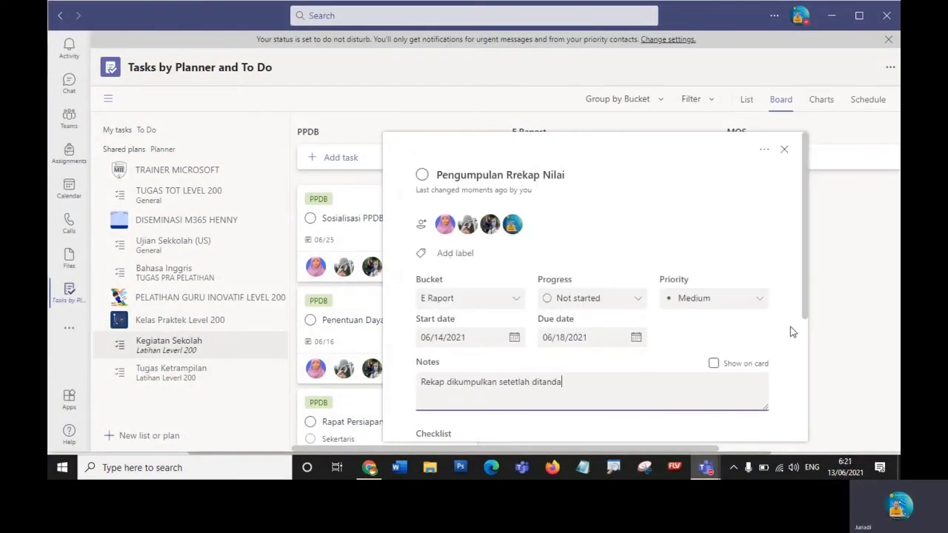
type("tangani kepala sekolah")
key("Escape")
left_click(577, 222)
- Apply the yellow label to the Pengumpulan Rrekap Nilai task, rename that label "E Raport", and close the task's details
left_click(440, 254)
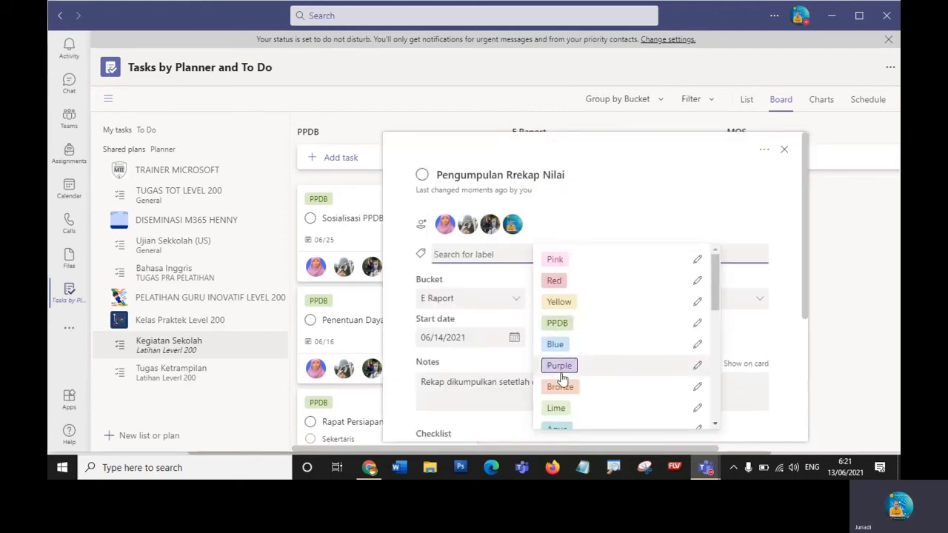
left_click(559, 303)
left_click(459, 254)
type("E Raport")
left_click(592, 232)
left_click(830, 256)
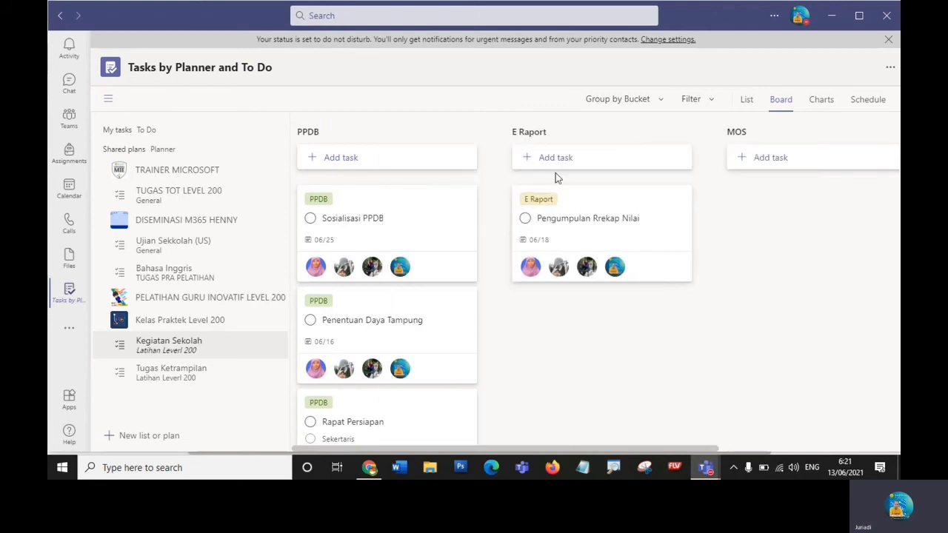
- Add a task named "Laporan Jumlah siswa naik dan tidak naik" to the E Raport bucket
left_click(546, 160)
type("Jumlah siswa naik dan tidak naik")
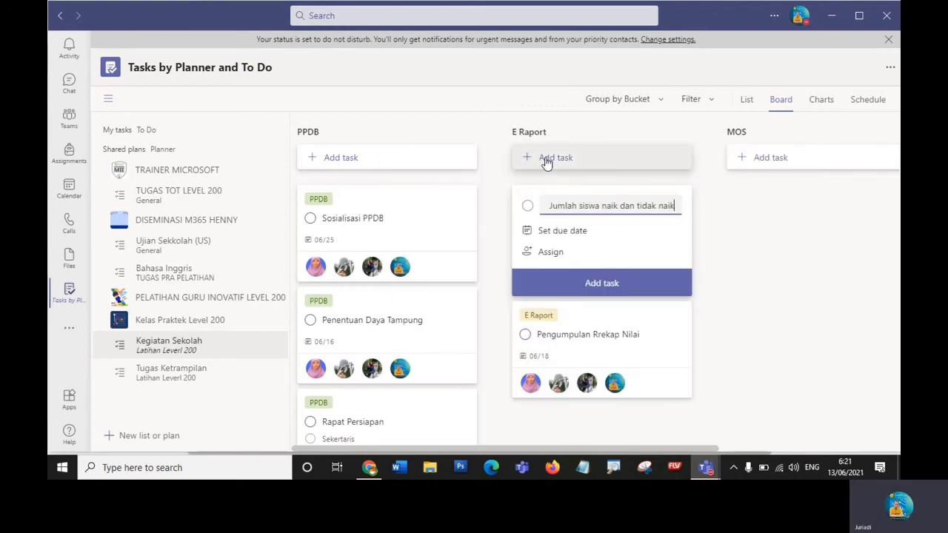
left_click(605, 275)
- Open the Laporan Jumlah siswa naik dan tidak naik task and assign it to the first, third and fourth members in the member list
left_click(577, 206)
left_click(449, 223)
left_click(475, 302)
left_click(468, 359)
left_click(468, 386)
left_click(474, 417)
left_click(585, 248)
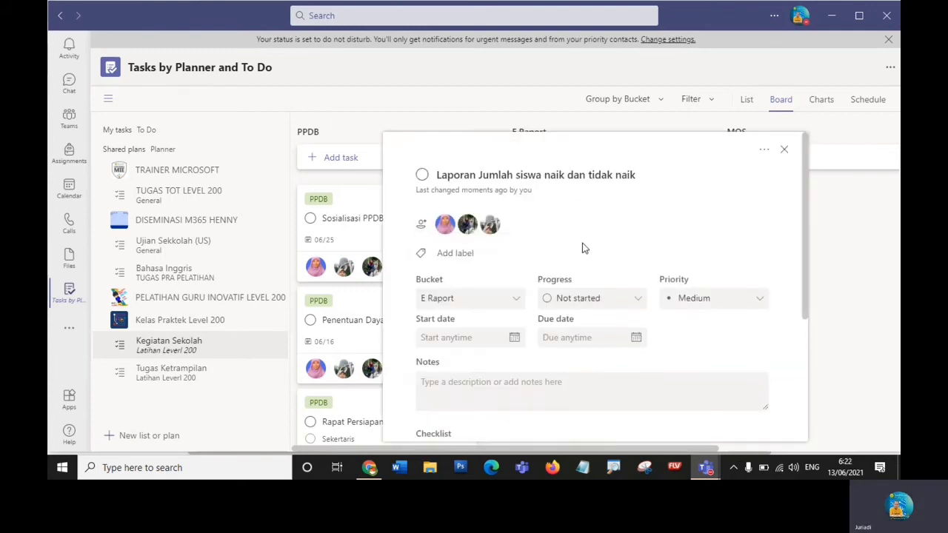
- Apply the E Raport label to the Laporan Jumlah siswa task and set its start date to 06/21/2021 and due date to 06/22/2021
left_click(455, 252)
left_click(619, 299)
left_click(459, 337)
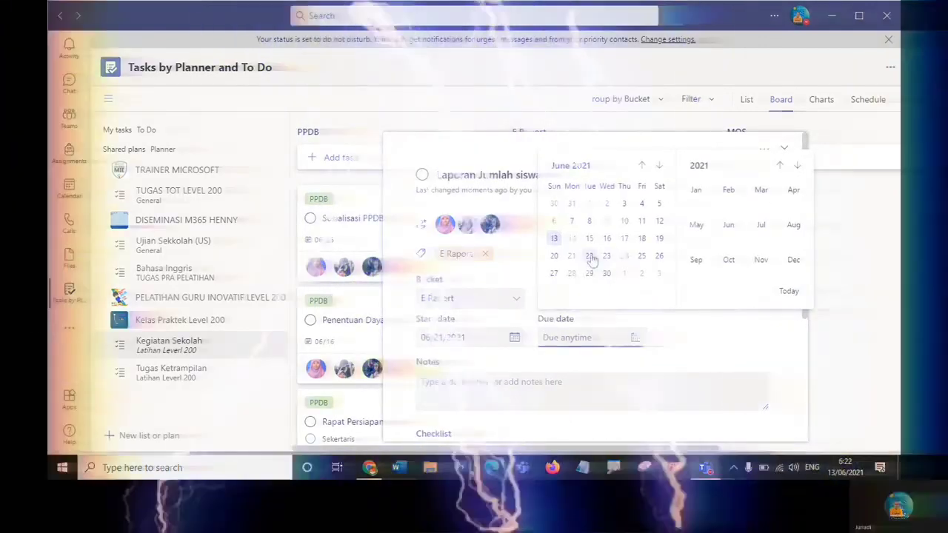
left_click(590, 256)
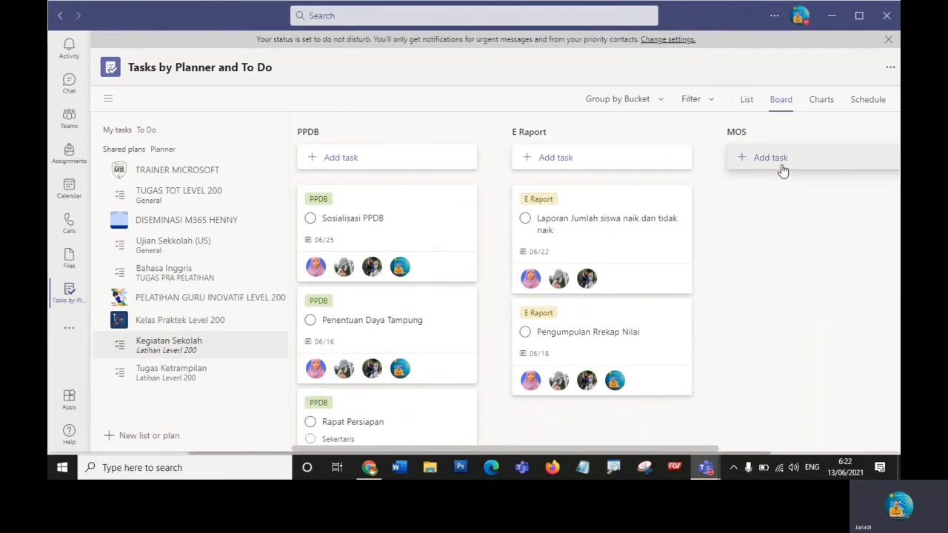
- Add a task named "Distribusi E Raport" to the E Raport bucket
left_click(548, 158)
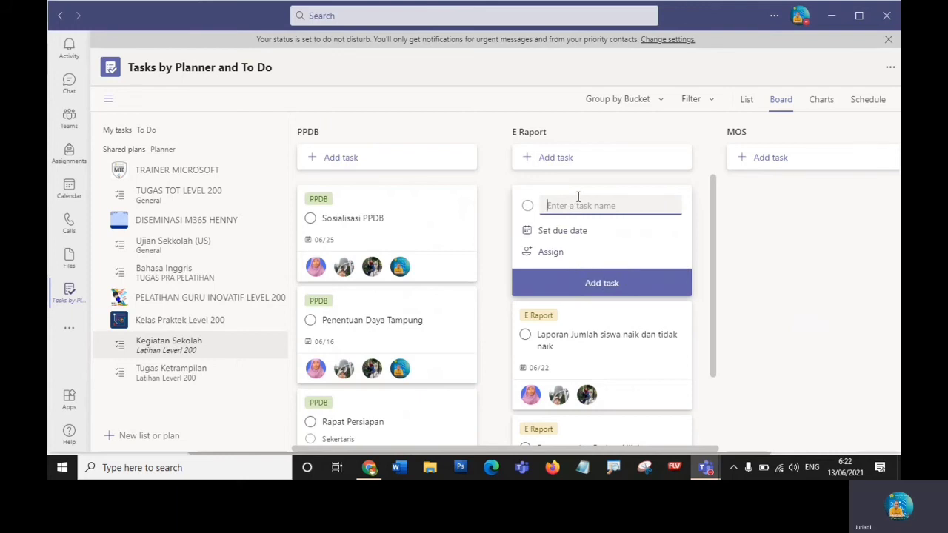
type("Distribusi E Raport")
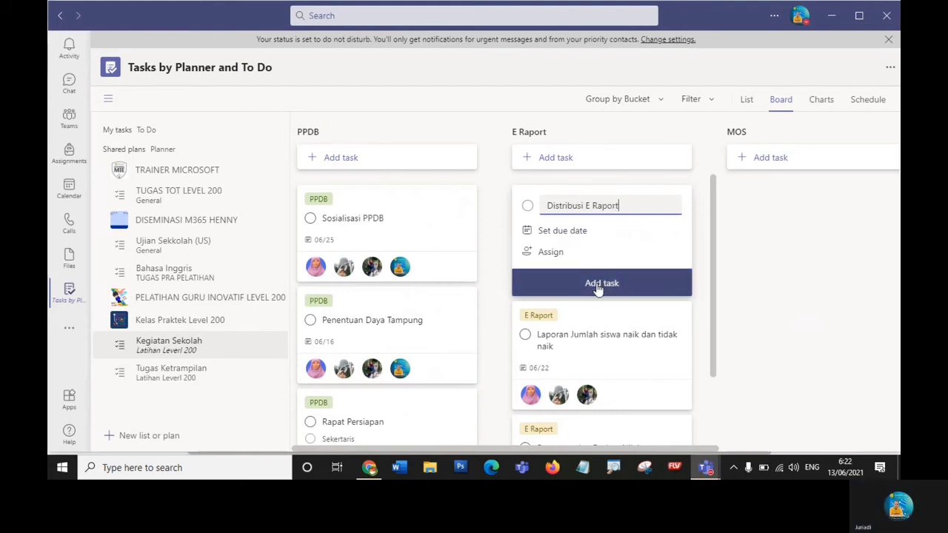
left_click(635, 285)
left_click(774, 348)
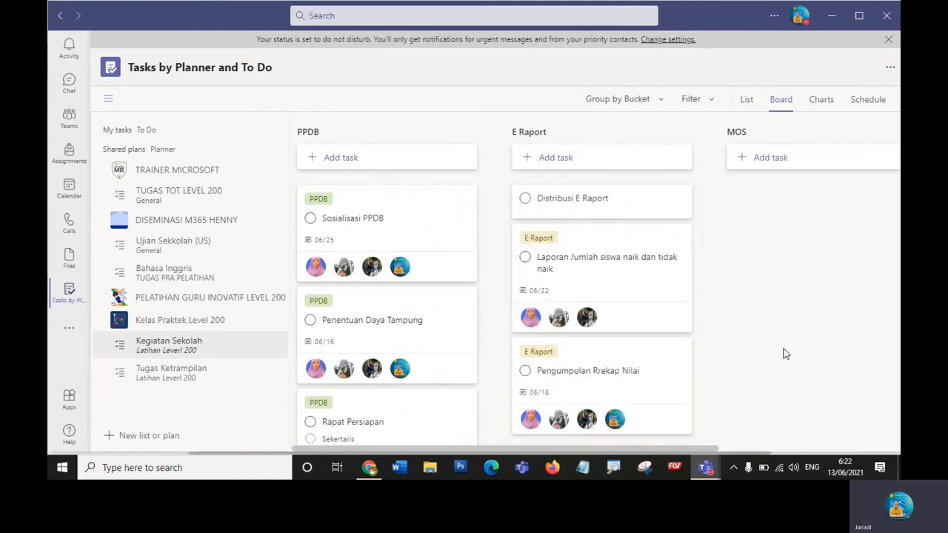
- Open the Distribusi E Raport task and assign it to the first three members in the member list
left_click(560, 201)
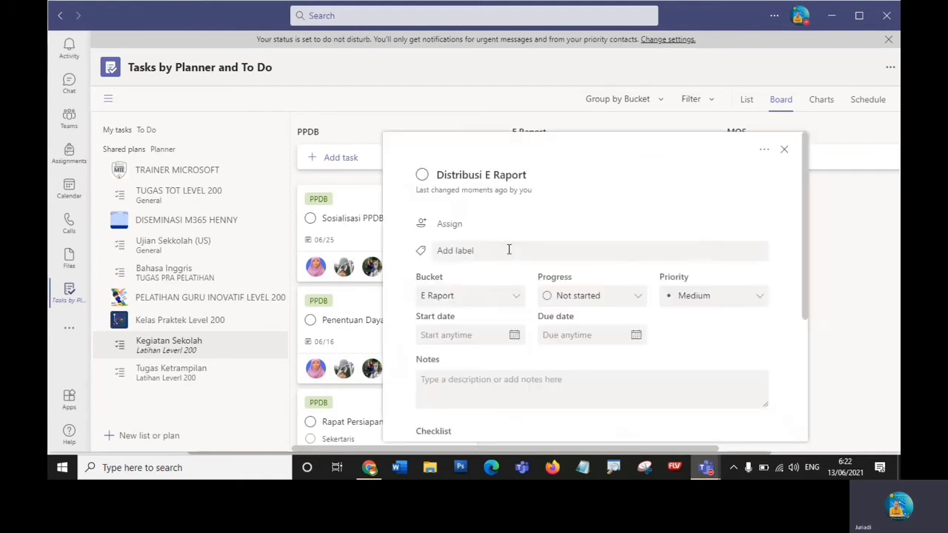
left_click(451, 224)
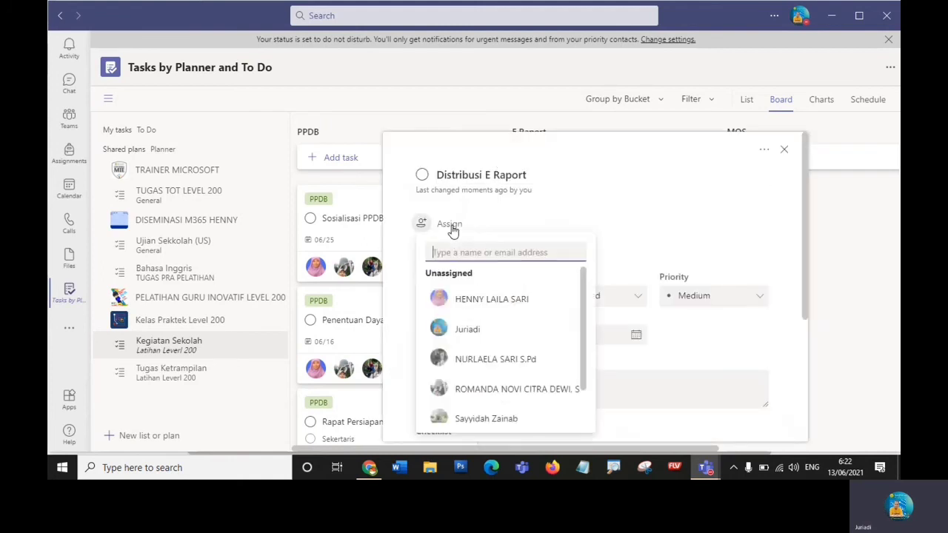
left_click(460, 311)
left_click(466, 356)
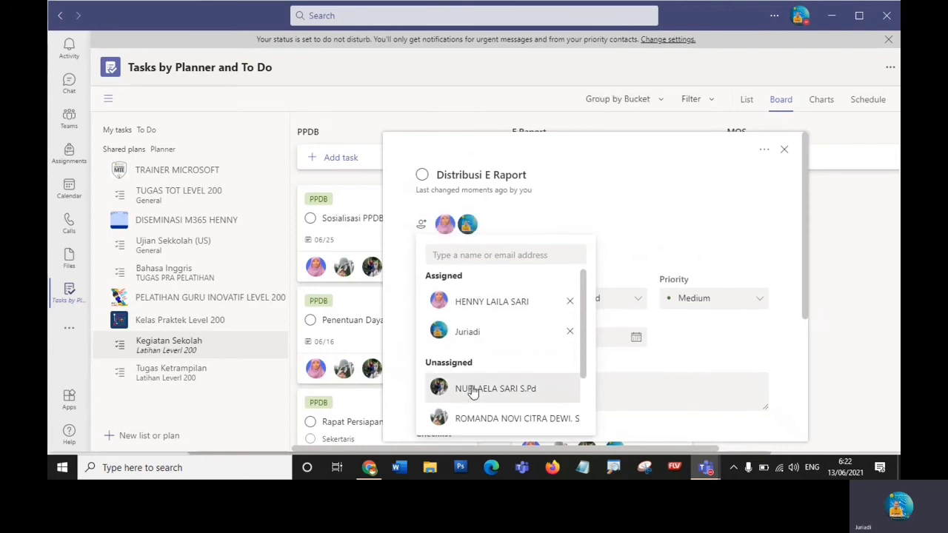
left_click(468, 386)
left_click(766, 205)
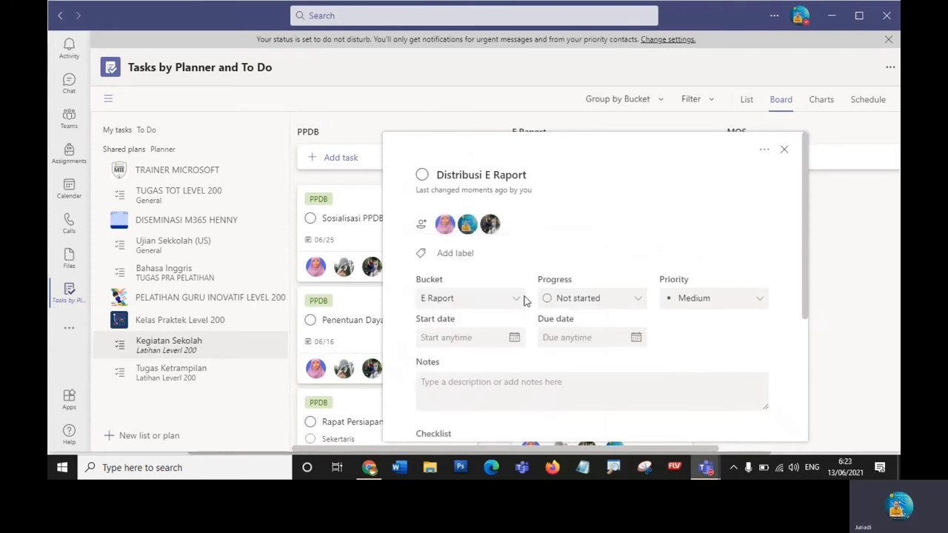
- Apply the E Raport label to the Distribusi E Raport task and set both its start date and due date to 06/25/2021
left_click(452, 254)
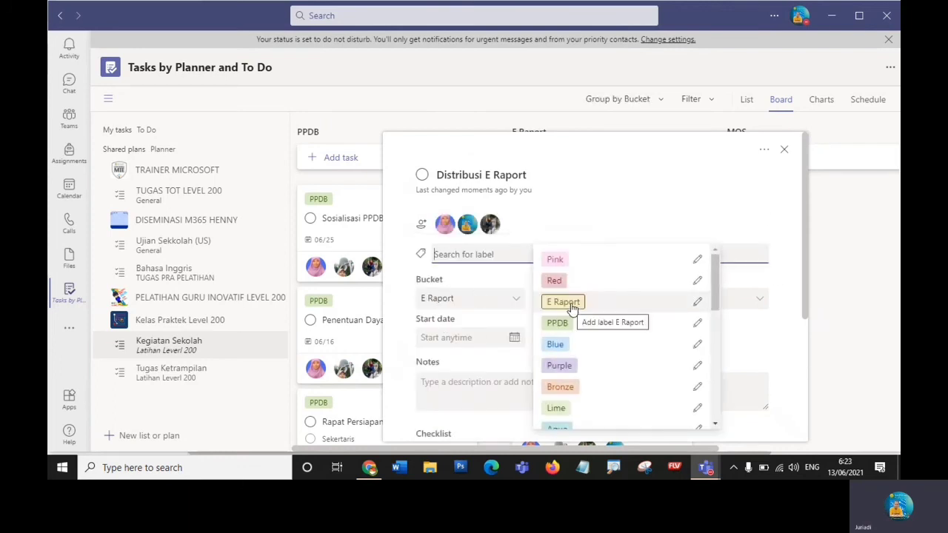
left_click(571, 303)
left_click(693, 200)
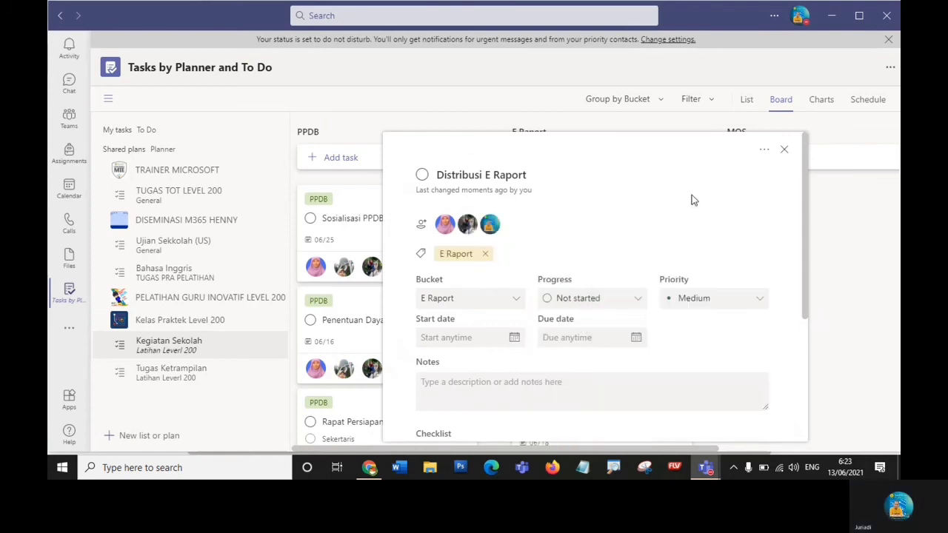
left_click(450, 339)
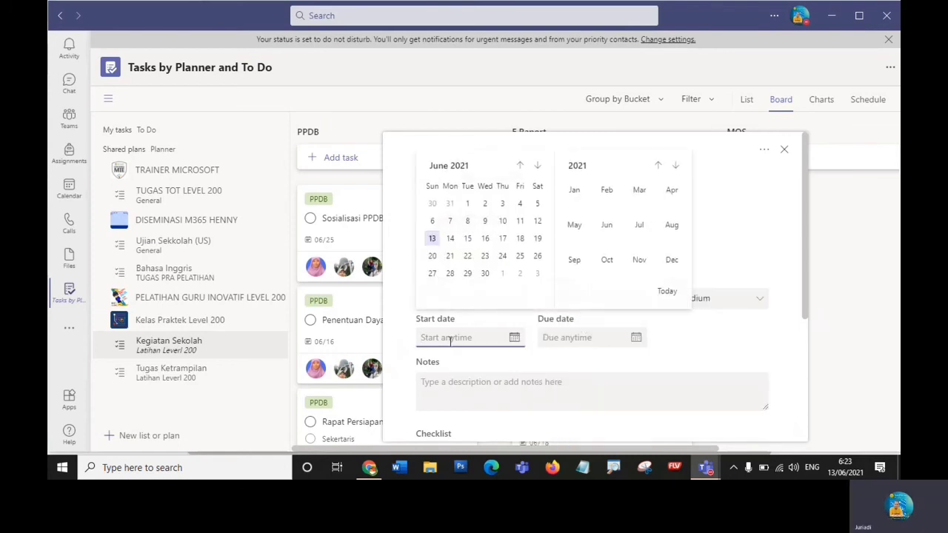
left_click(520, 256)
left_click(562, 336)
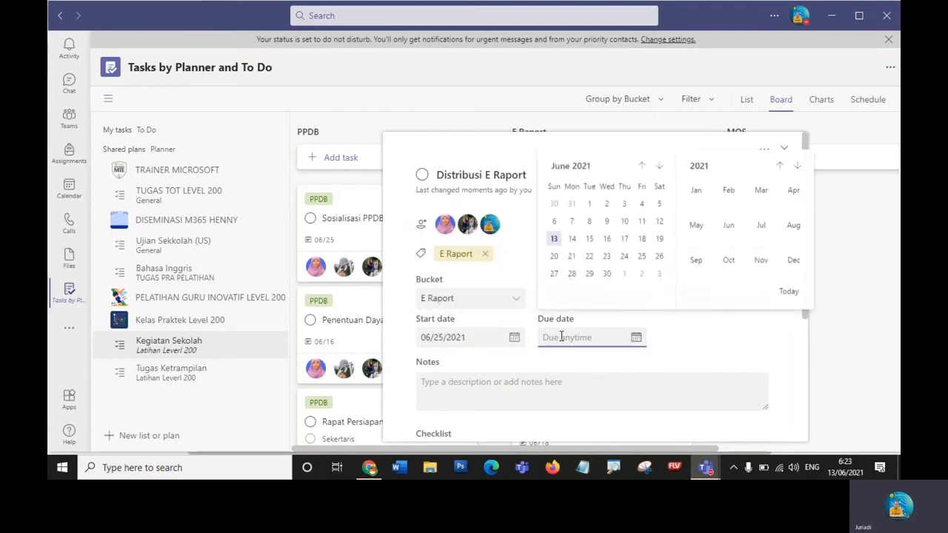
left_click(642, 256)
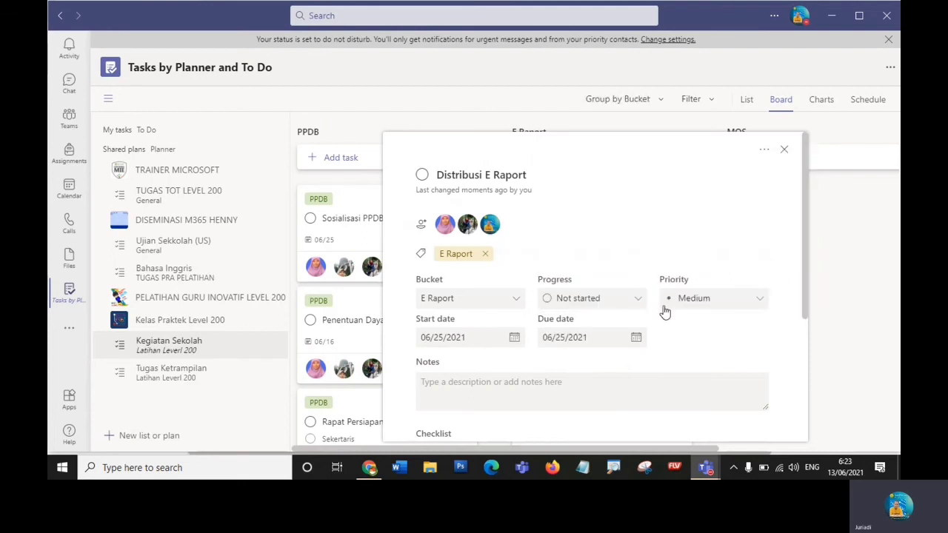
- Add the note "Distribusi melalui email" to the Distribusi E Raport task and close its details
scroll(804, 306, "down", 1)
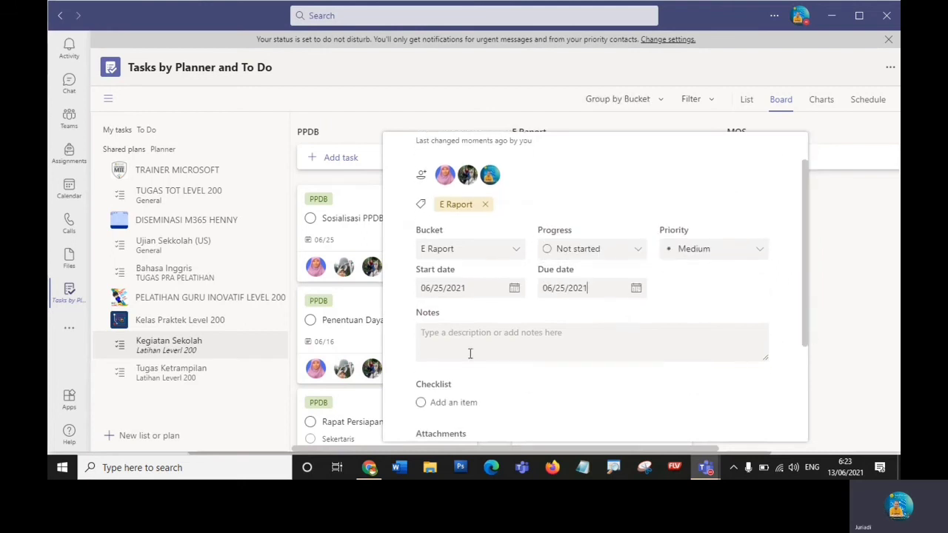
left_click(430, 333)
type("Distribusi melalui emai")
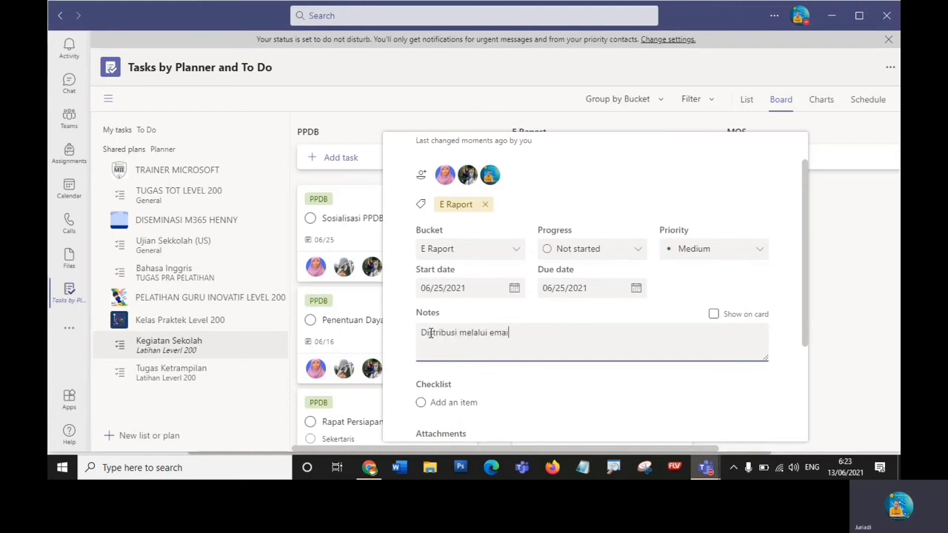
left_click(868, 324)
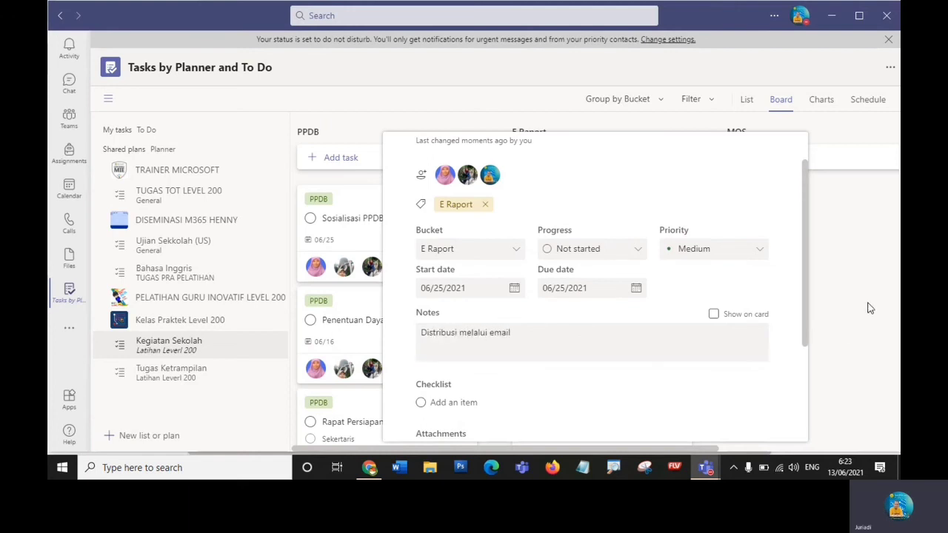
left_click(861, 304)
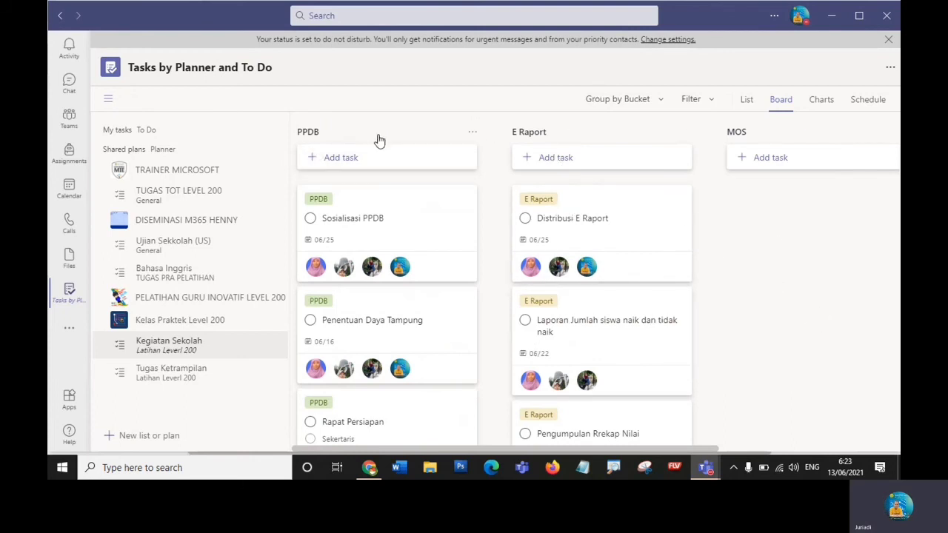
- Add a task named "Pembentukan Panitia MOS" to the MOS bucket
left_click(769, 163)
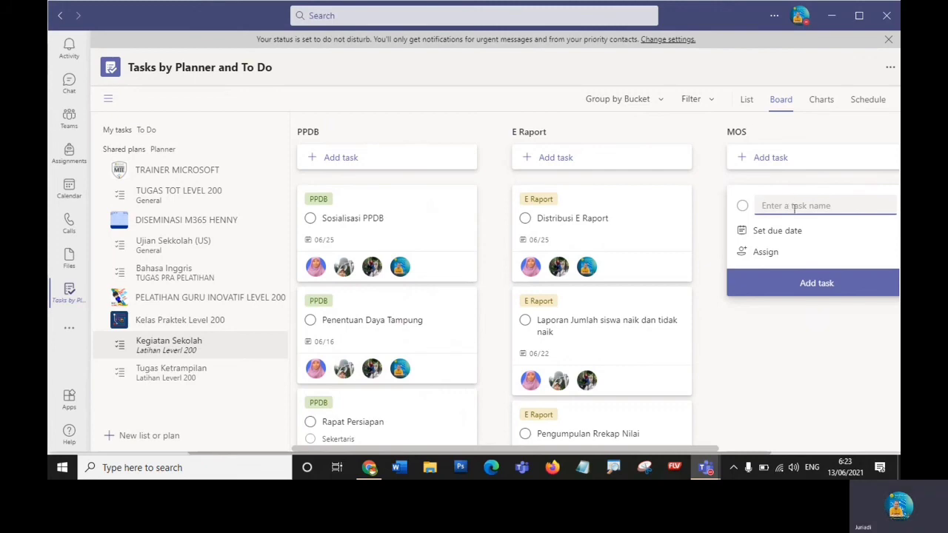
type("Pemb")
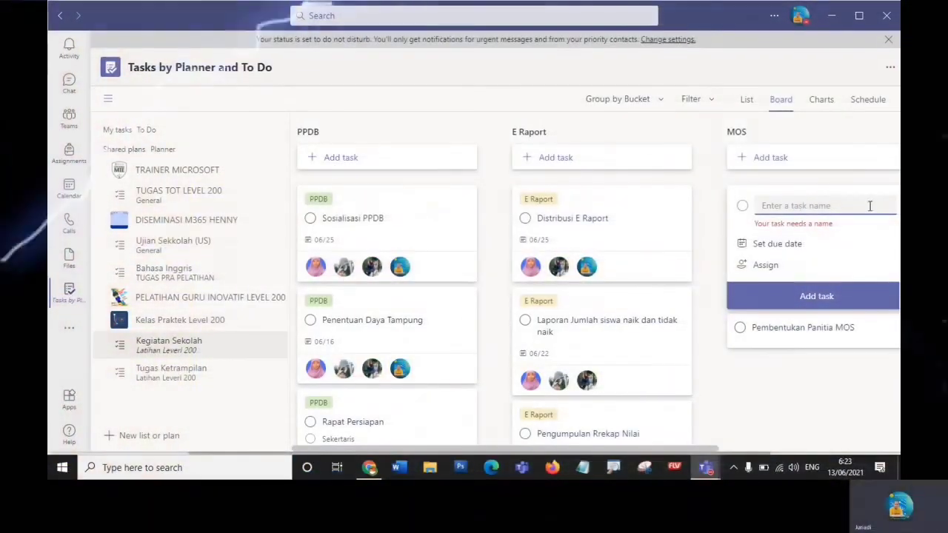
key("Escape")
- Open the Pembentukan Panitia MOS task and assign it to the fourth member in the member list
left_click(774, 207)
left_click(450, 224)
left_click(512, 389)
left_click(681, 255)
- Set the Pembentukan Panitia MOS task's start date to 06/21/2021 and due date to 06/22/2021, and apply the blue label named MOS
left_click(470, 335)
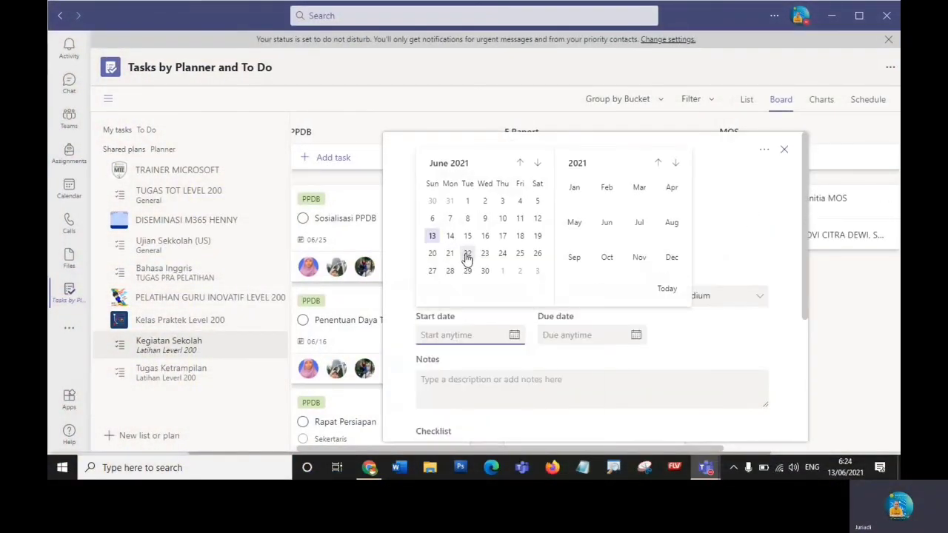
left_click(451, 254)
left_click(591, 335)
left_click(591, 254)
left_click(454, 251)
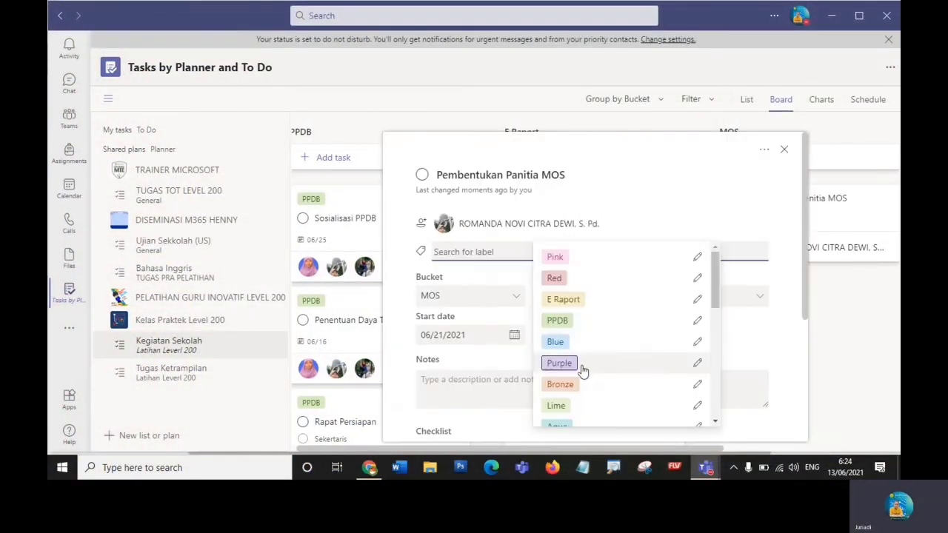
left_click(556, 340)
left_click(784, 149)
- Add a task named "Jadwal dan Materi MOS" to the MOS bucket
left_click(798, 154)
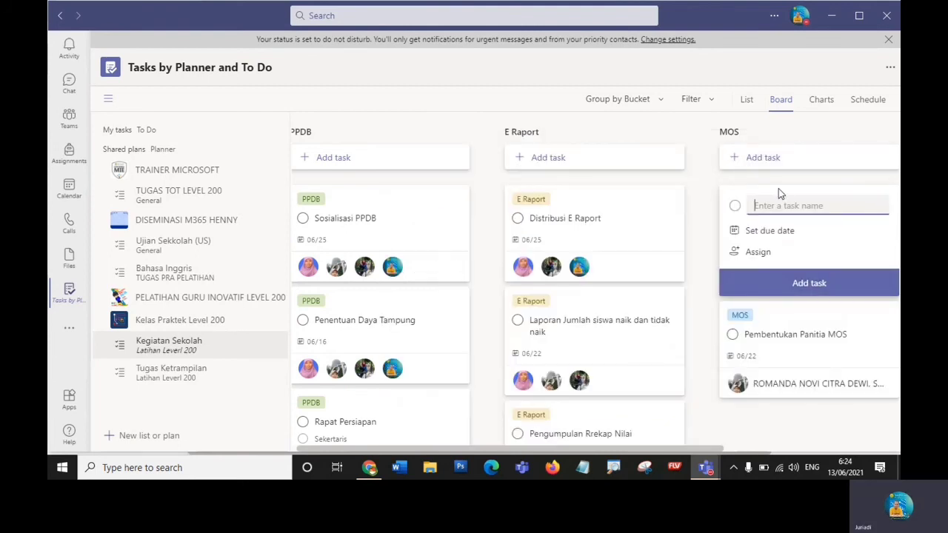
type("OS")
left_click(806, 283)
left_click(706, 341)
- Open the Jadwal dan Materi MOS task and assign it to the first three members in the member list
left_click(785, 218)
left_click(450, 224)
left_click(481, 298)
left_click(481, 355)
left_click(481, 385)
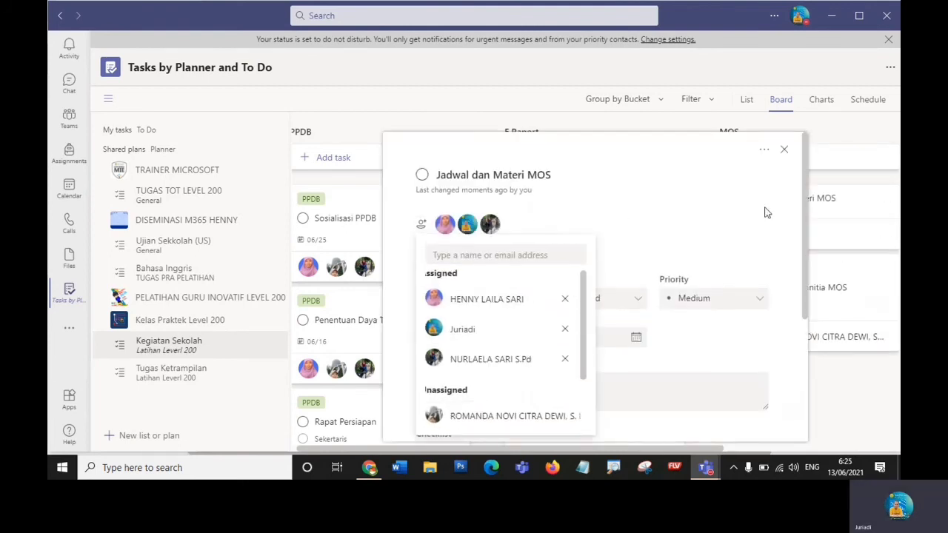
- Apply the MOS label to the Jadwal dan Materi MOS task and schedule it from 06/23/2021 to 06/26/2021
left_click(478, 338)
left_click(486, 258)
left_click(570, 338)
left_click(659, 259)
scroll(659, 296, "down", 1)
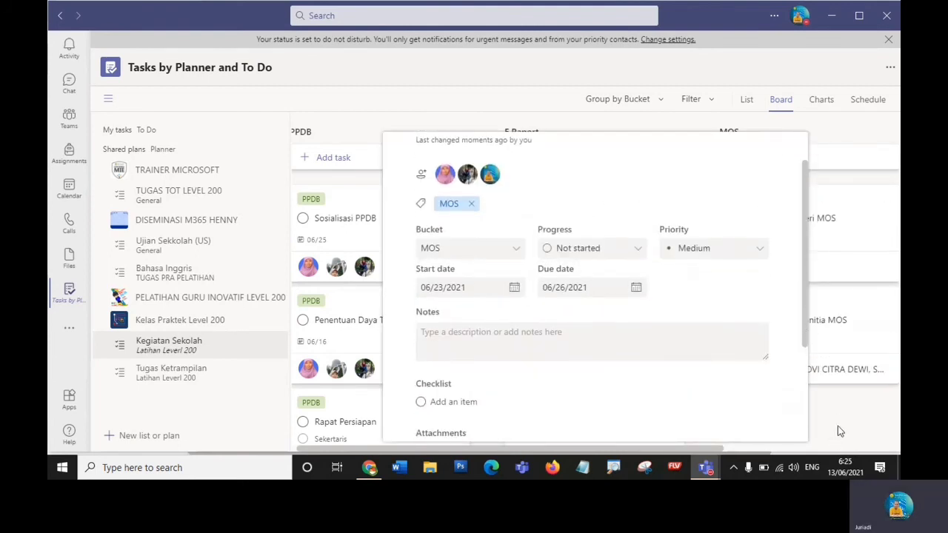
left_click(838, 426)
- Add a task named "Pelaksanaan MOS" to the MOS bucket
left_click(783, 158)
type("Pelaksanaan MOS")
left_click(800, 283)
- Open the Pelaksanaan MOS task and assign it to the third and fourth members in the member list
left_click(768, 204)
left_click(450, 224)
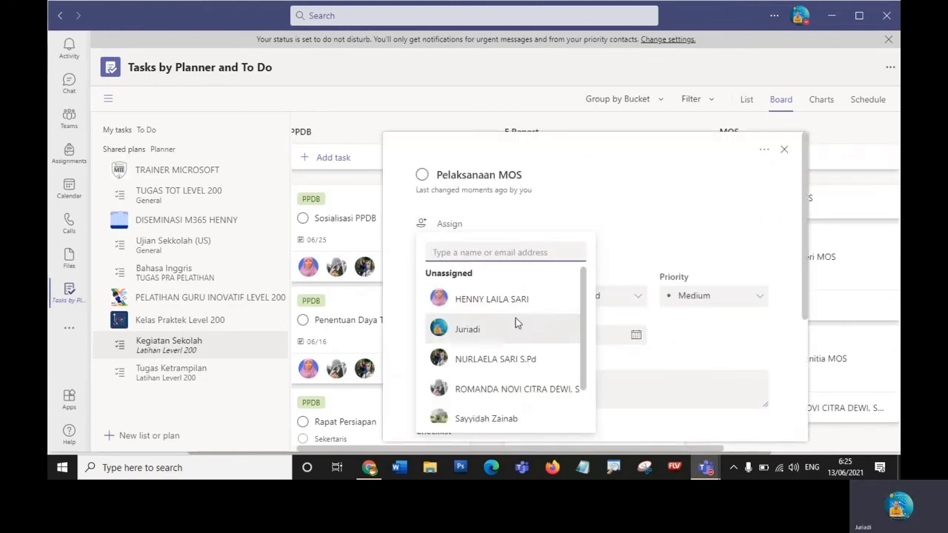
left_click(504, 359)
left_click(504, 412)
- Apply the MOS label to the Pelaksanaan MOS task and set its due date to 06/03
left_click(651, 203)
left_click(452, 337)
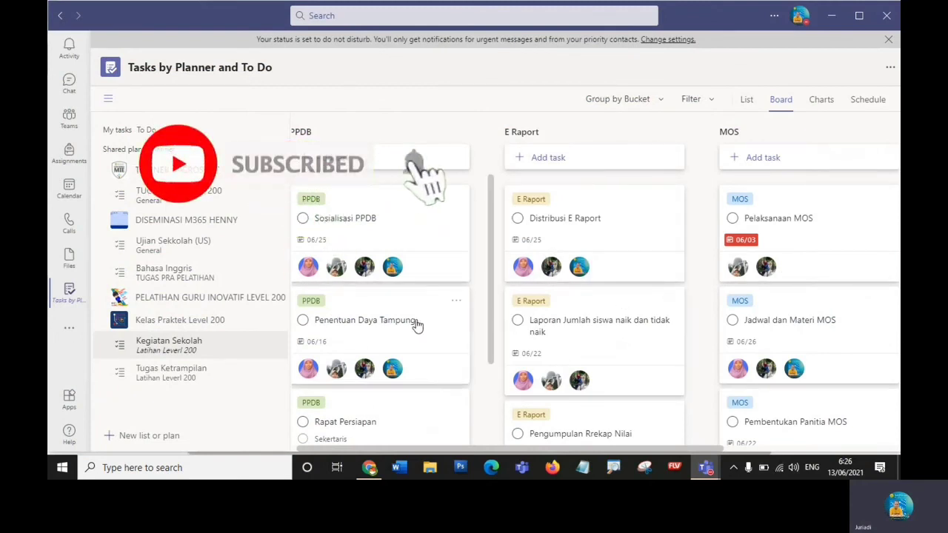
- Review the Kegiatan Sekolah plan in the List, Board and Charts views, ending in the List view
left_click(746, 102)
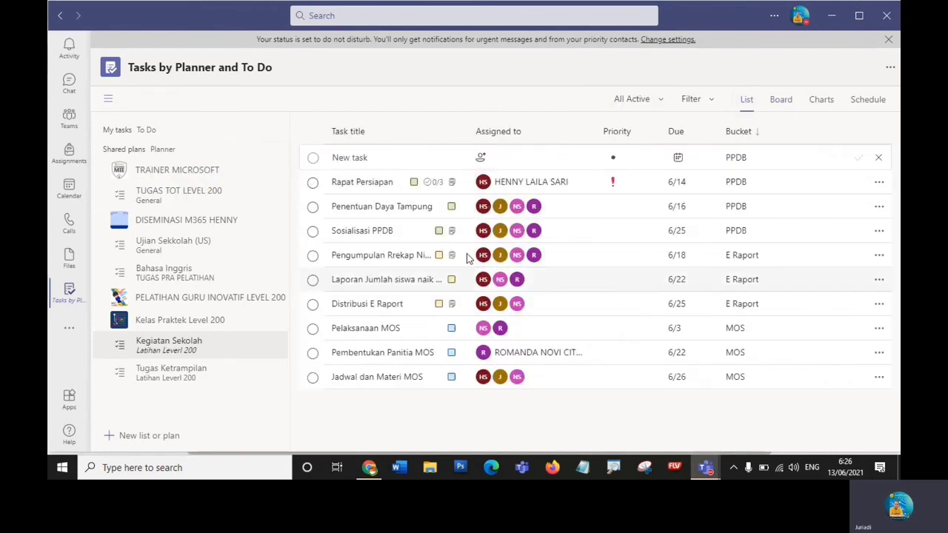
left_click(780, 102)
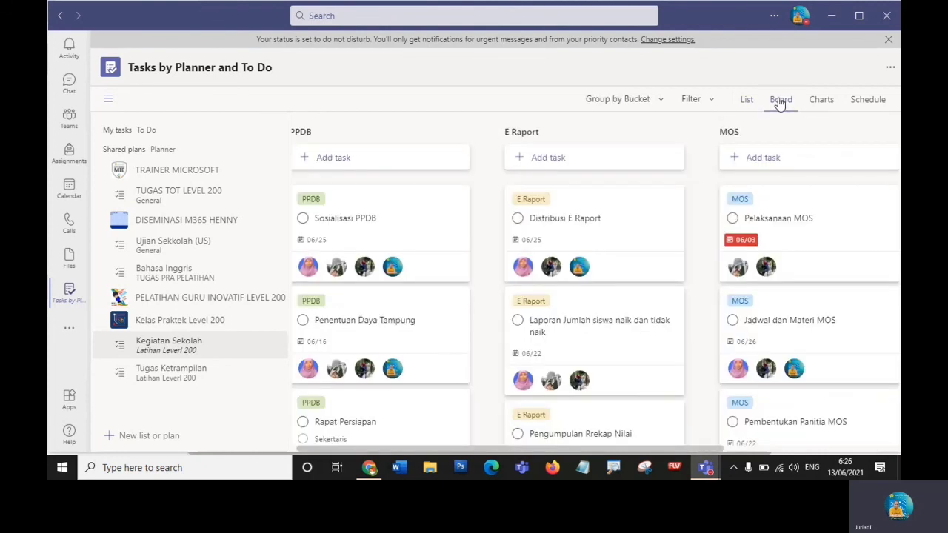
left_click(822, 104)
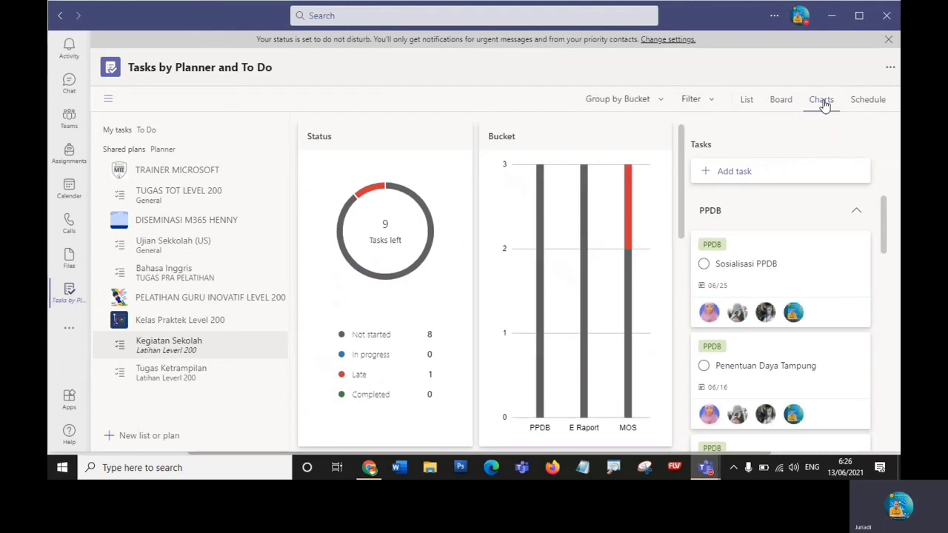
left_click(746, 101)
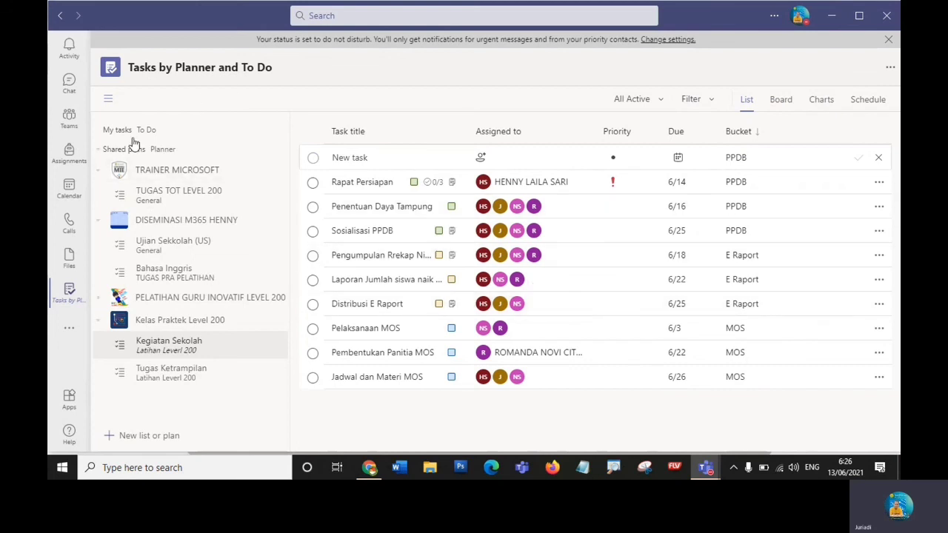
- Open the Kegiatan Sekolah plan from the Latihan Leverl 200 channel of the Kelas Praktek Level 200 team
left_click(67, 118)
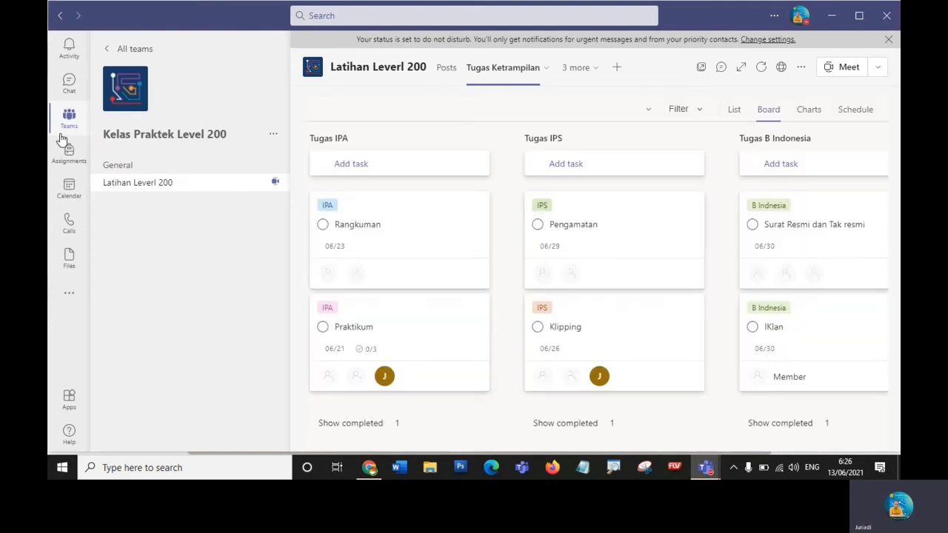
left_click(150, 187)
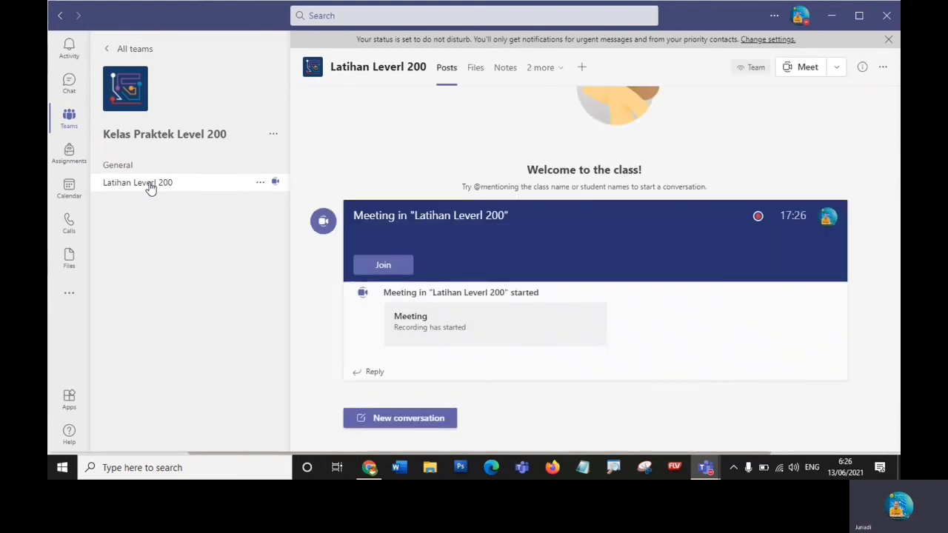
left_click(557, 72)
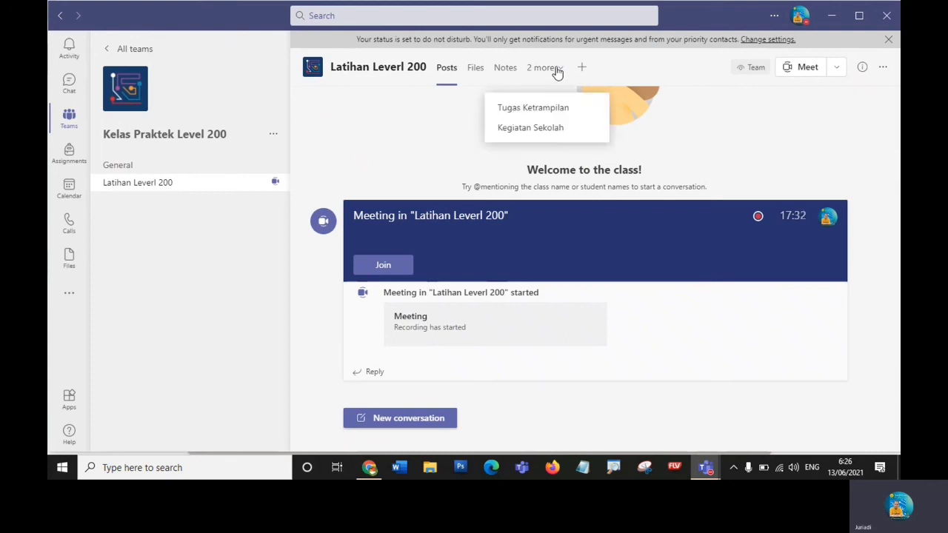
left_click(531, 130)
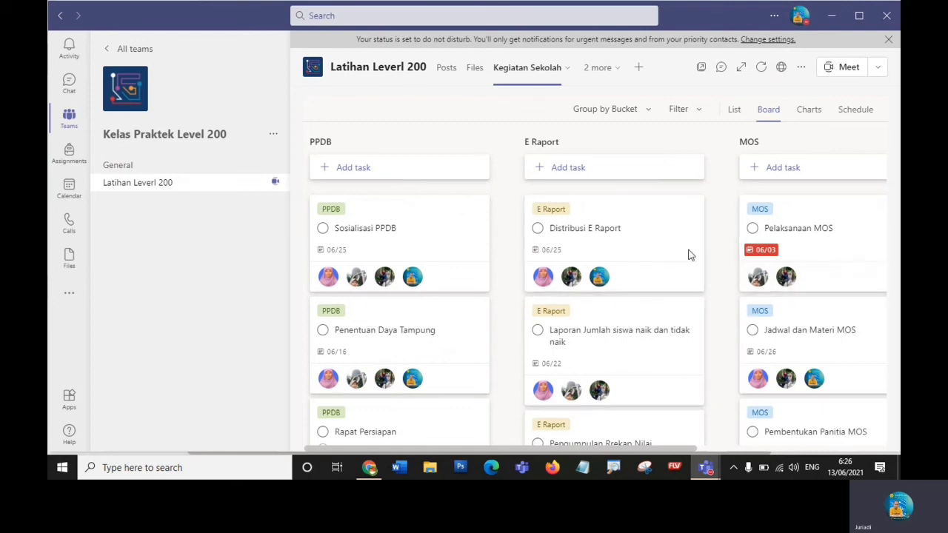
- Switch to Planner in Google Chrome and open the Kegiatan Sekolah plan there
left_click(368, 467)
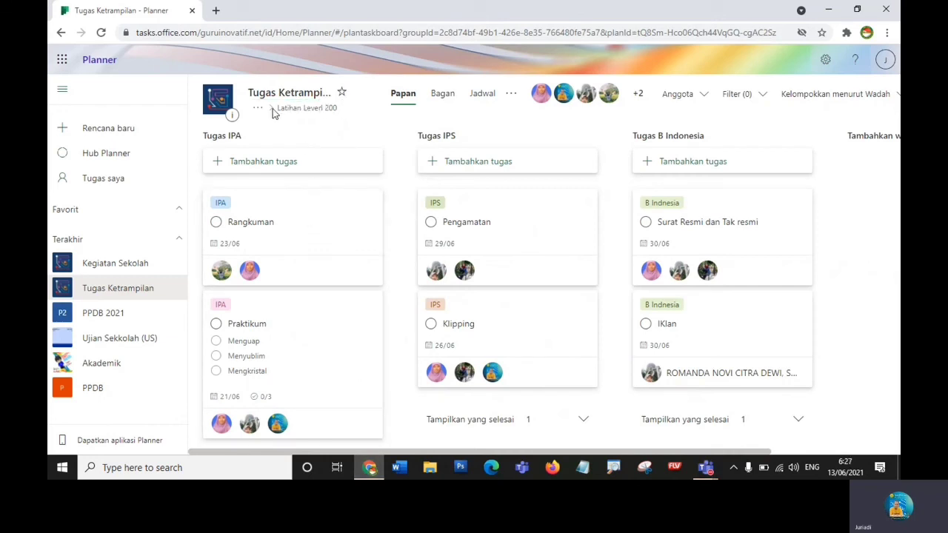
left_click(108, 268)
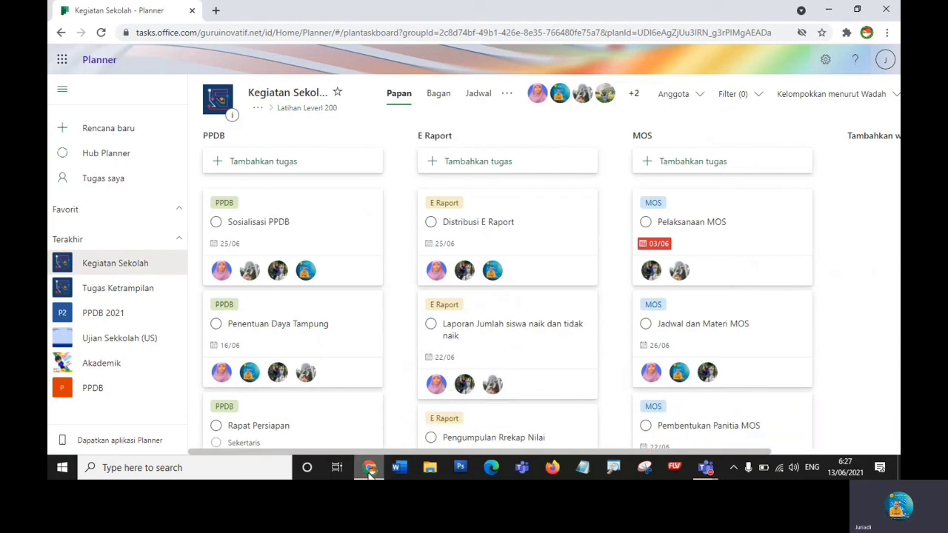
- Switch back to the Microsoft Teams window showing the Latihan Leverl 200 channel
mouse_move(370, 472)
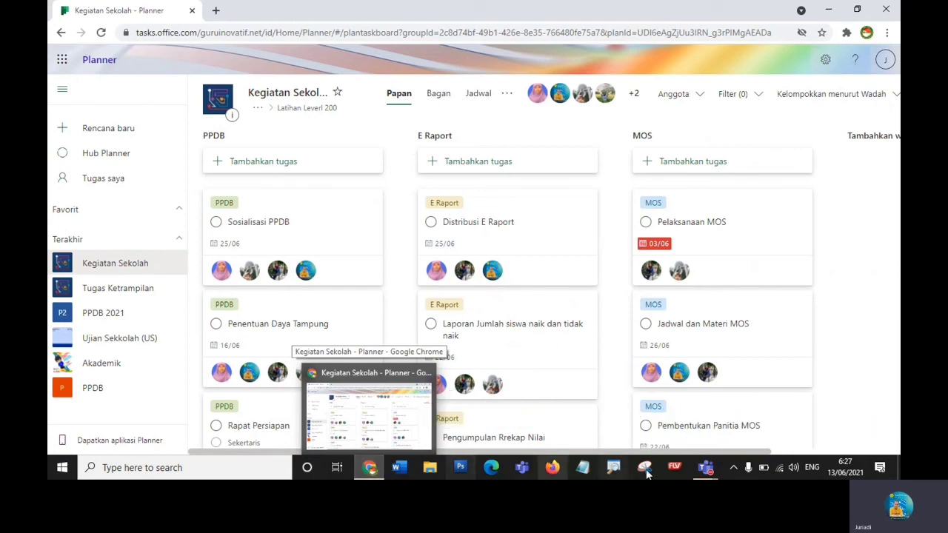
mouse_move(706, 470)
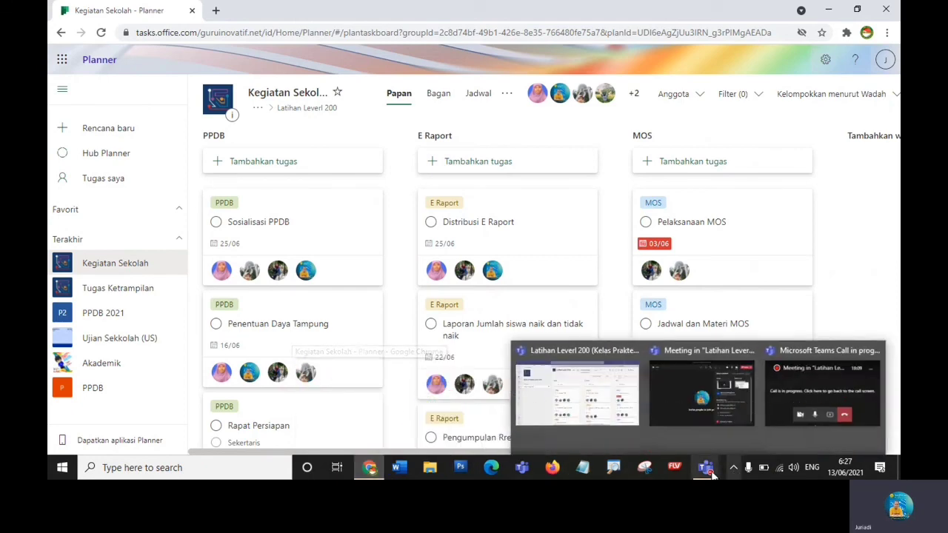
left_click(641, 396)
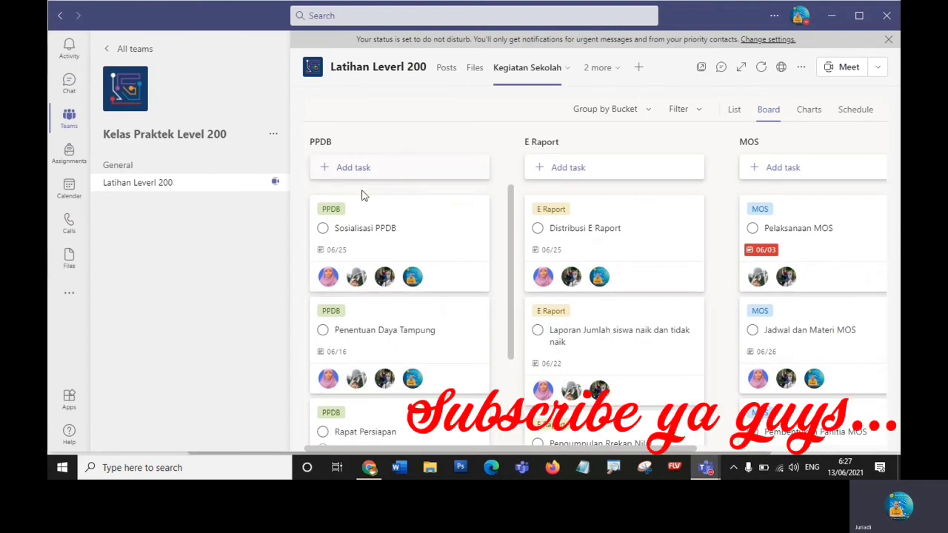